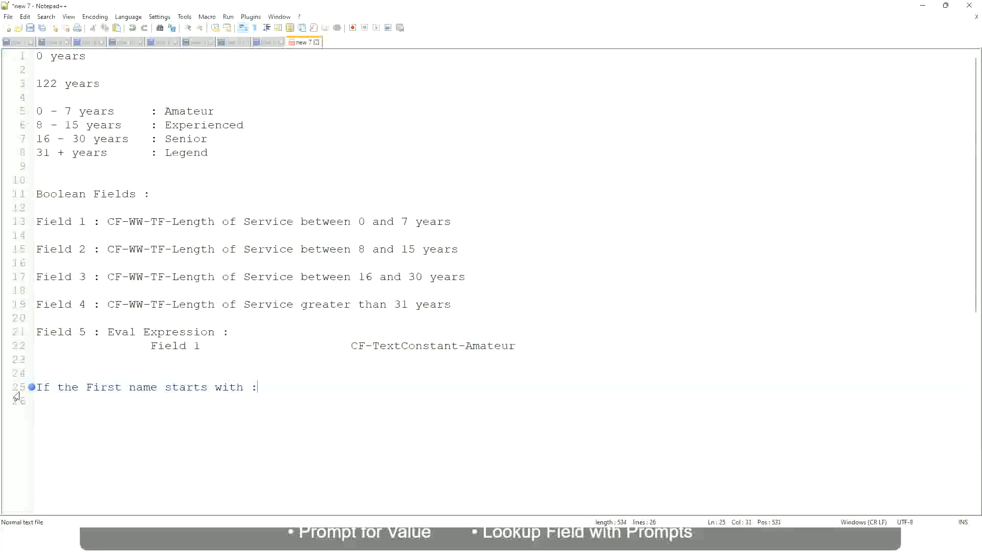
Extend line 25 to map first names starting with A - G to "A Listers".
text(a)
key(BackSpace)
text(A - G)
text(: A lI)
key(BackSpace)
key(BackSpace)
text(Listers)
key(BackSpace)
key(ctrl+Left)
text("")
key(Right)
key(BackSpace)
key(Right)
key(Return)
text(")
key(Delete)
key(BackSpace)
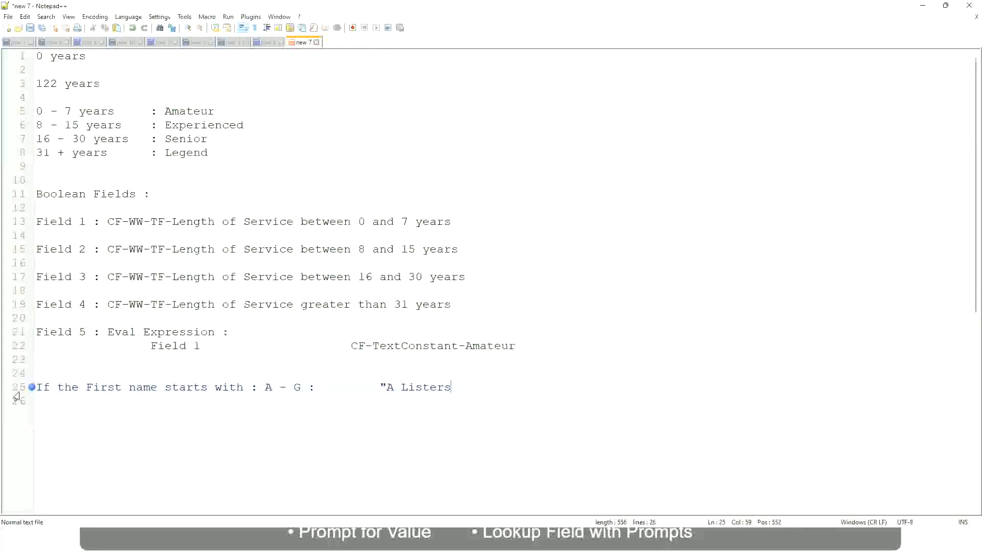
Add a line mapping H - P to "His Majesty", aligned under the first mapping with tabs.
text(")
key(Delete)
key(Return)
text(H -)
text(P)
key(Tab)
key(Tab)
key(Tab)
key(Tab)
key(Tab)
key(Tab)
key(Tab)
key(Tab)
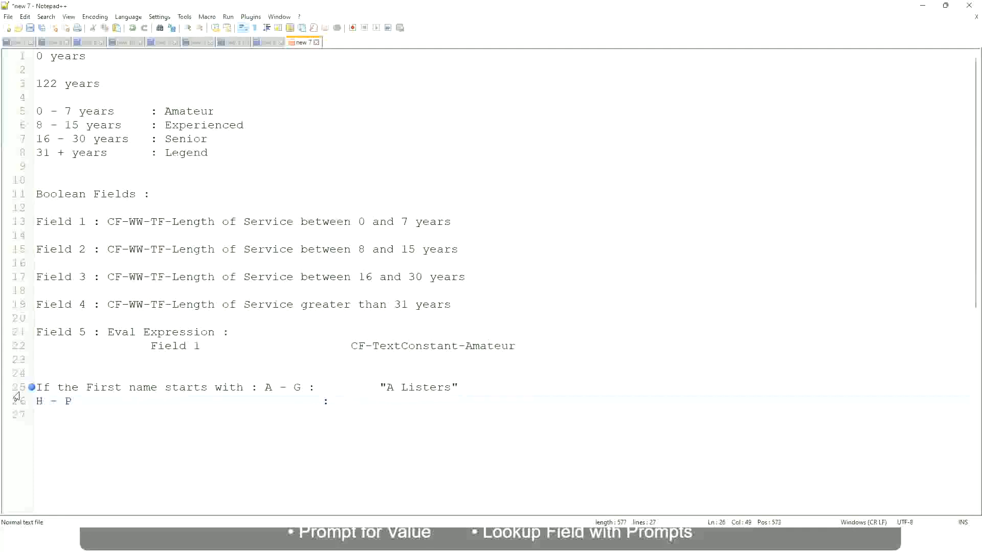
text("His Majesty"")
key(BackSpace)
key(Return)
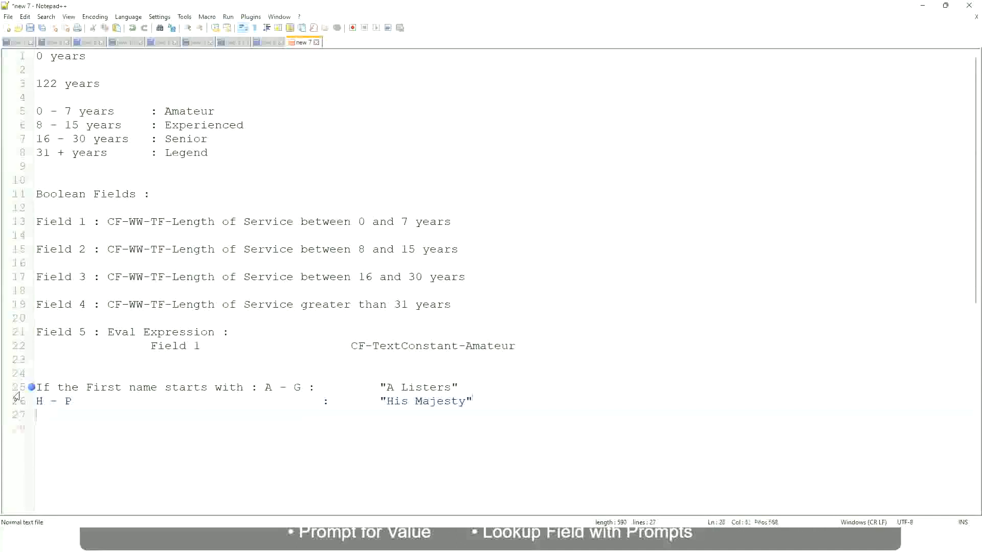
Add a line mapping L - Z to "Lords" with matching alignment.
text(L)
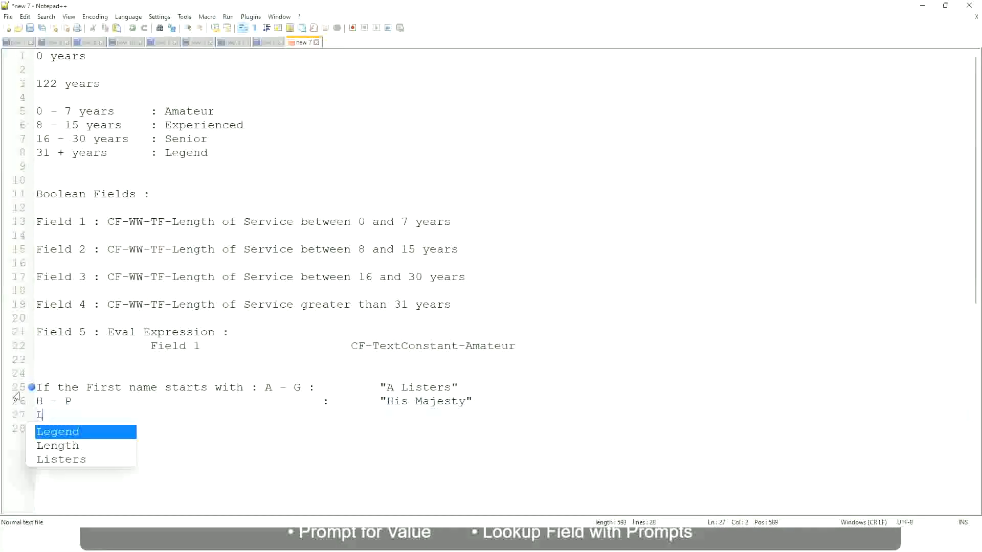
text( - Z)
key(Tab)
key(Tab)
key(Tab)
key(Tab)
key(Tab)
key(Tab)
key(Tab)
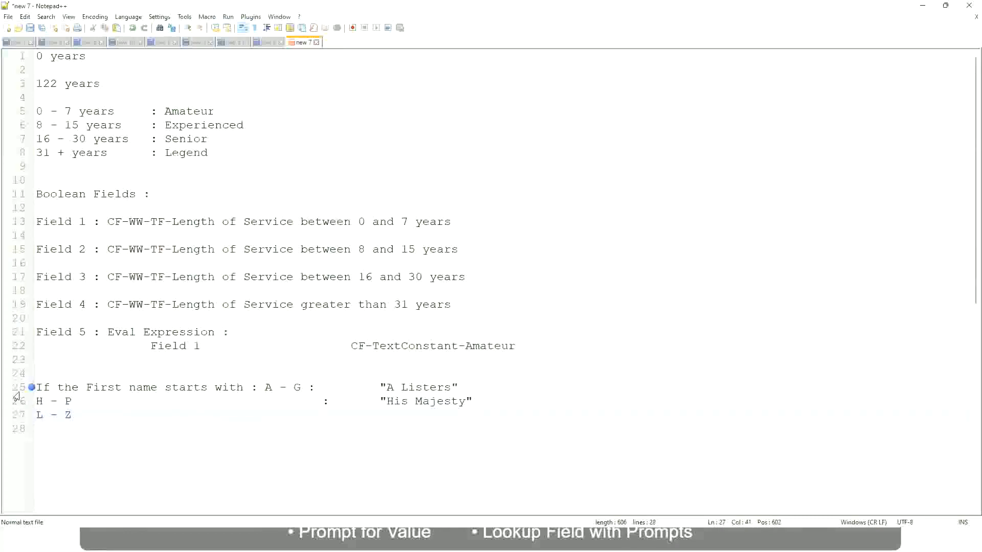
text(:)
key(Tab)
text("Lords)
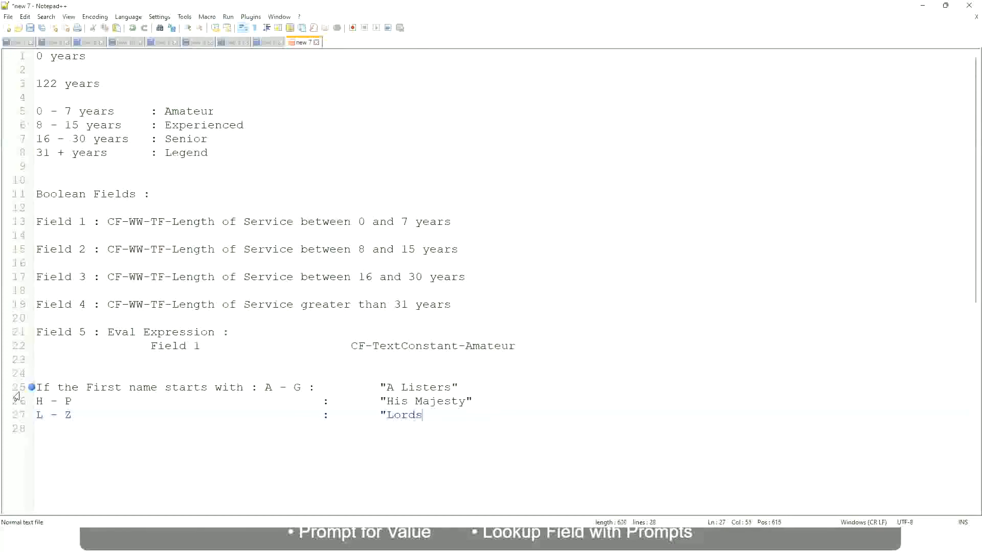
text("")
key(BackSpace)
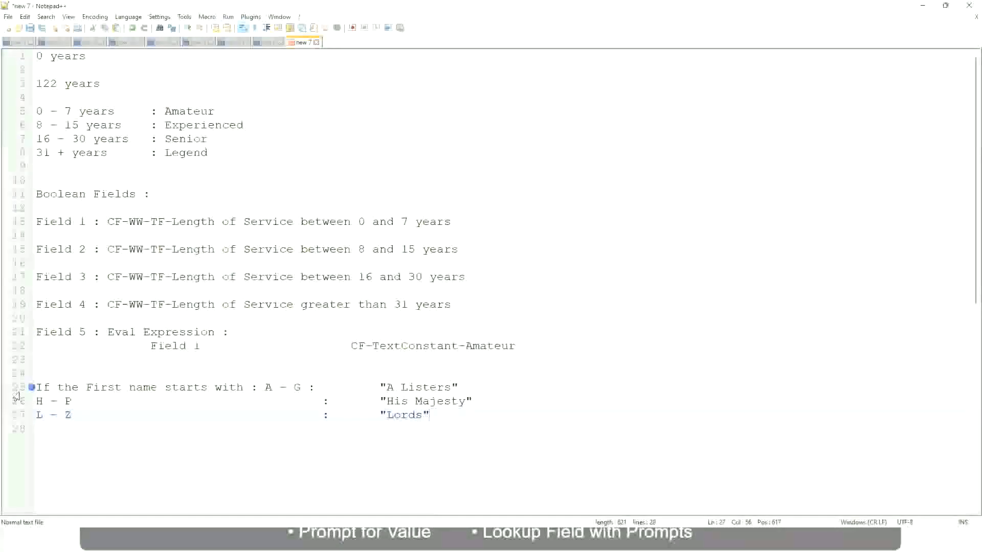
click(438, 417)
drag(426, 416, 467, 388)
click(404, 387)
click(443, 402)
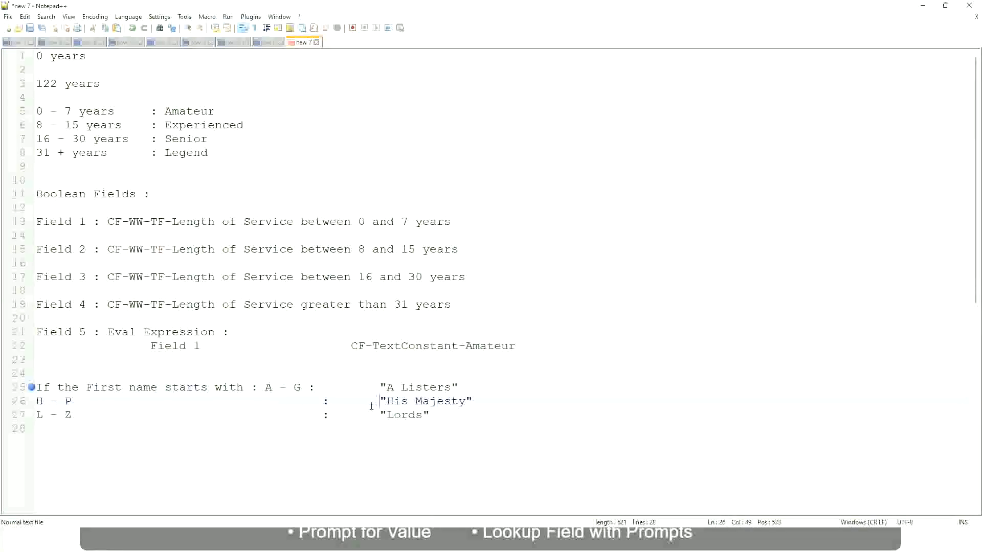
Replace the three name-mapping lines with the condition "If Management Level is Manager or Above".
drag(448, 426, 33, 388)
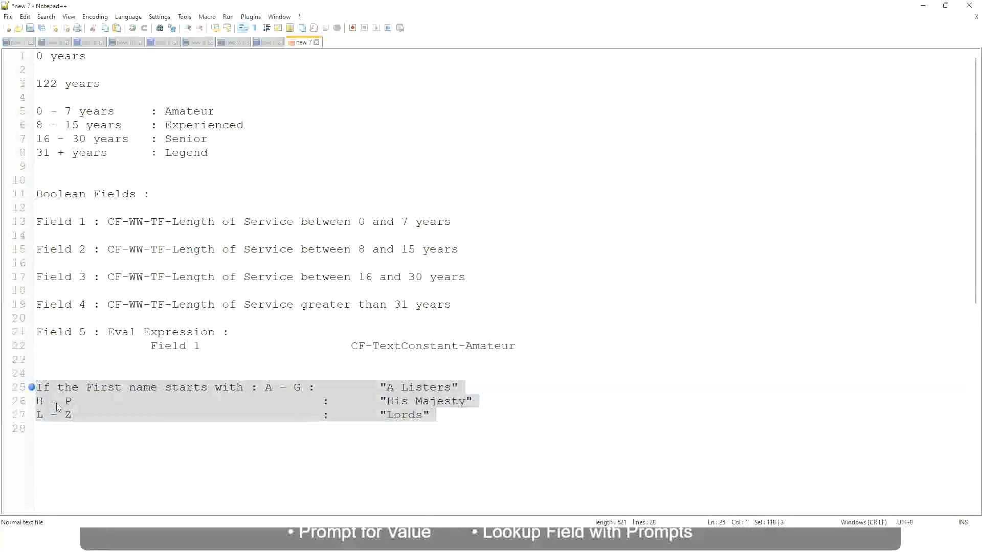
text(If)
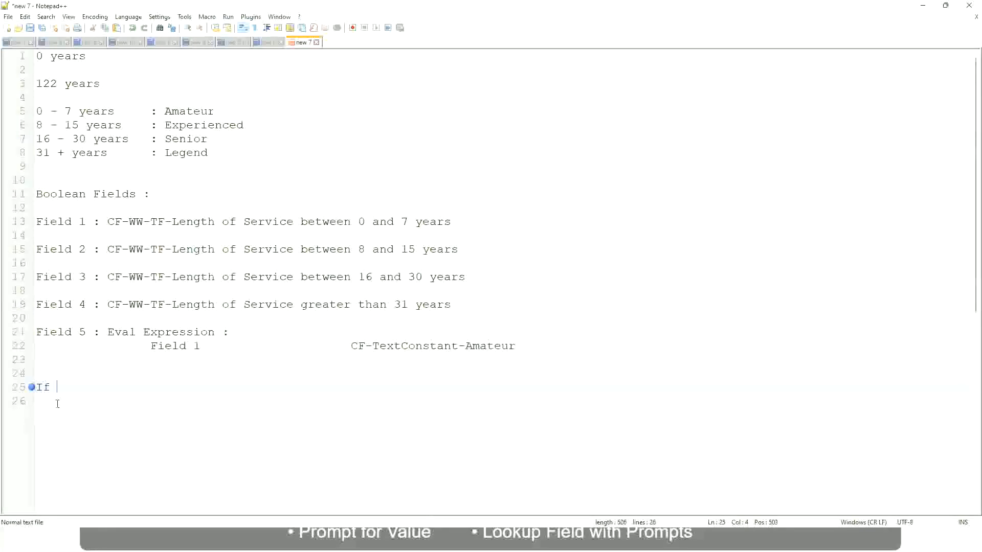
text( Prior E)
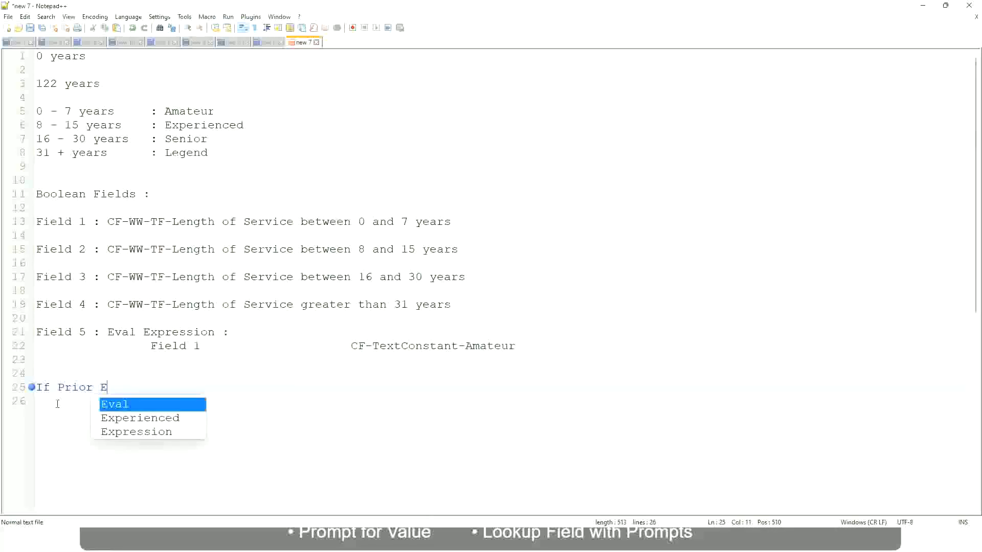
text(xperience)
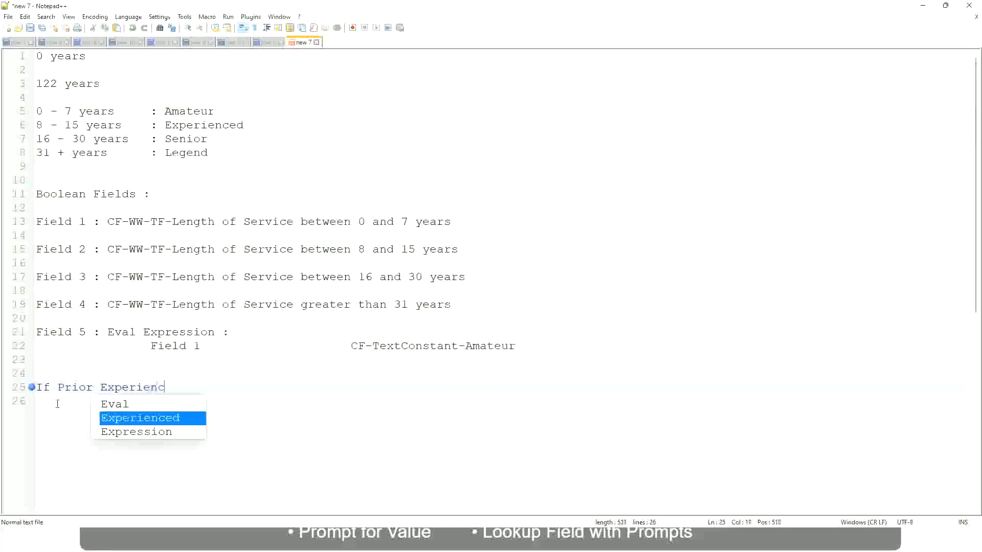
key(BackSpace)
key(BackSpace)
key(BackSpace)
key(BackSpace)
key(BackSpace)
key(BackSpace)
key(BackSpace)
key(BackSpace)
key(BackSpace)
key(BackSpace)
key(BackSpace)
key(BackSpace)
key(BackSpace)
key(BackSpace)
key(BackSpace)
key(BackSpace)
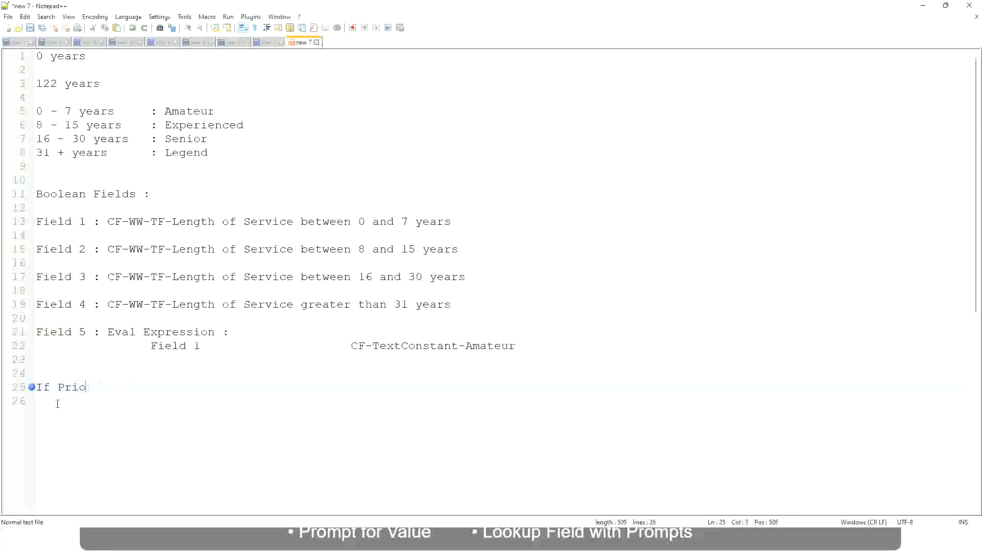
text(Job Profile is )
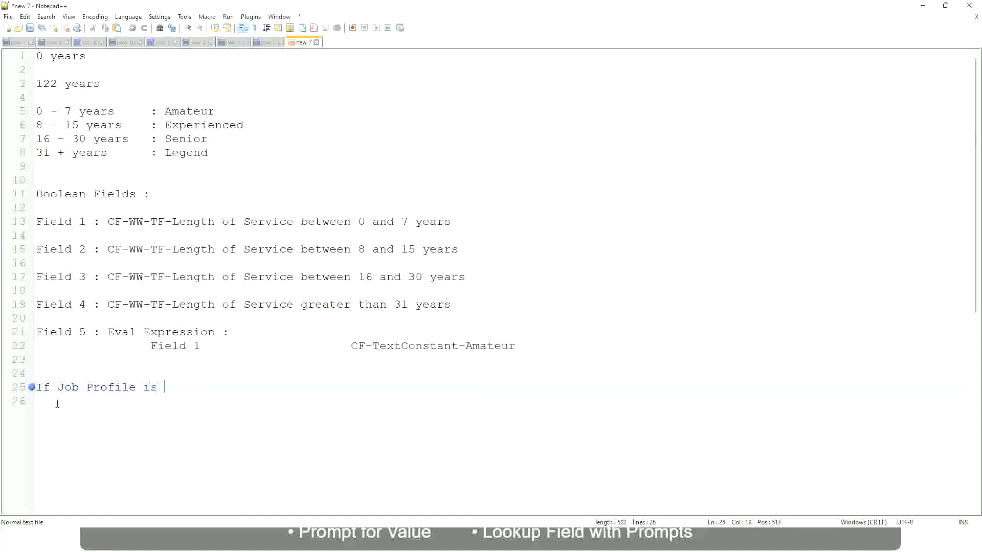
text(: Manager)
key(BackSpace)
key(BackSpace)
key(BackSpace)
key(BackSpace)
key(BackSpace)
key(BackSpace)
key(BackSpace)
key(BackSpace)
key(BackSpace)
key(BackSpace)
key(BackSpace)
key(BackSpace)
key(BackSpace)
key(BackSpace)
key(BackSpace)
key(BackSpace)
key(BackSpace)
key(BackSpace)
key(BackSpace)
key(BackSpace)
text(Manage)
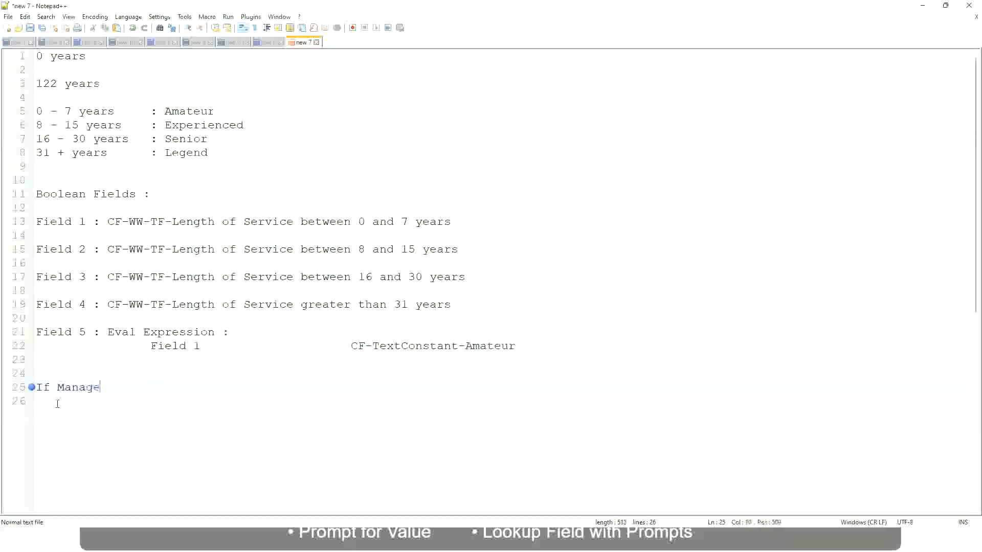
text(ment Level is Manager )
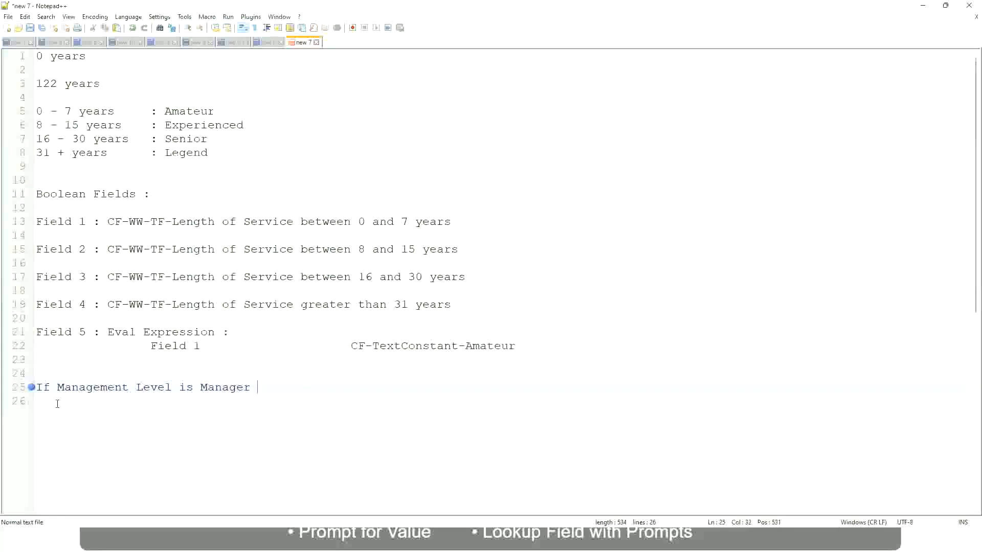
text(or Above)
Append "Proposed Allowance Plan : Car Allowance" after a few tabs on that line and start a new line.
key(Tab)
key(Tab)
key(Tab)
key(Tab)
text(Proposed)
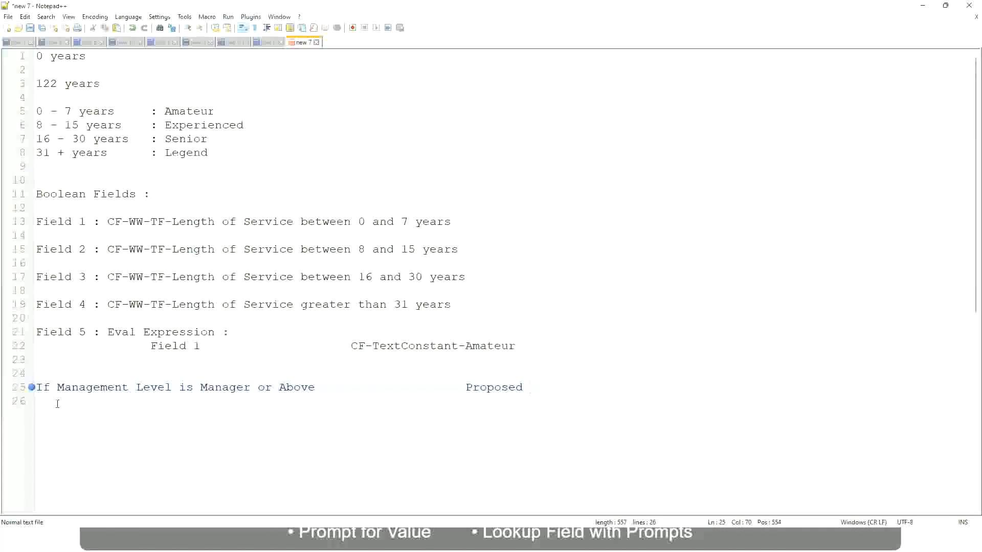
text(Allowance Plan)
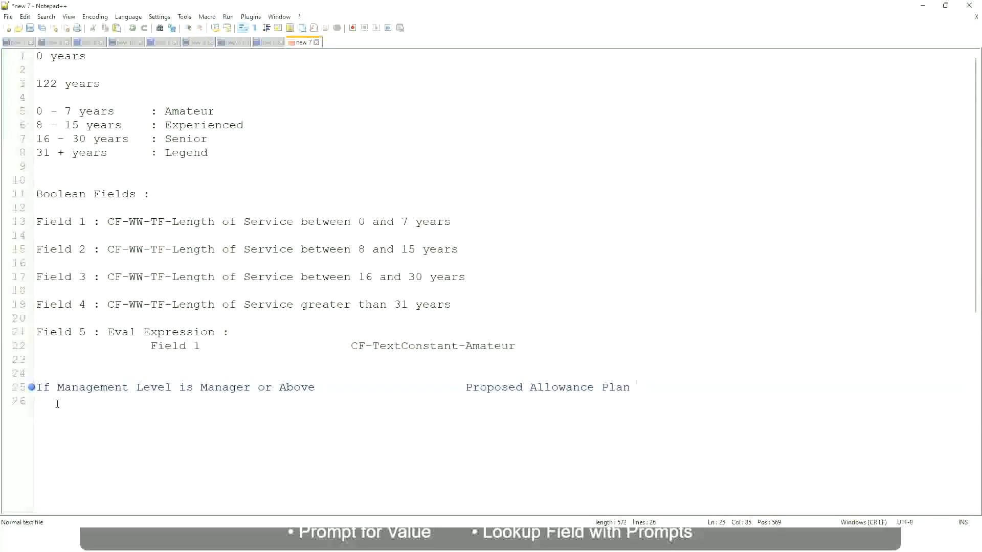
text(: Car Allowance)
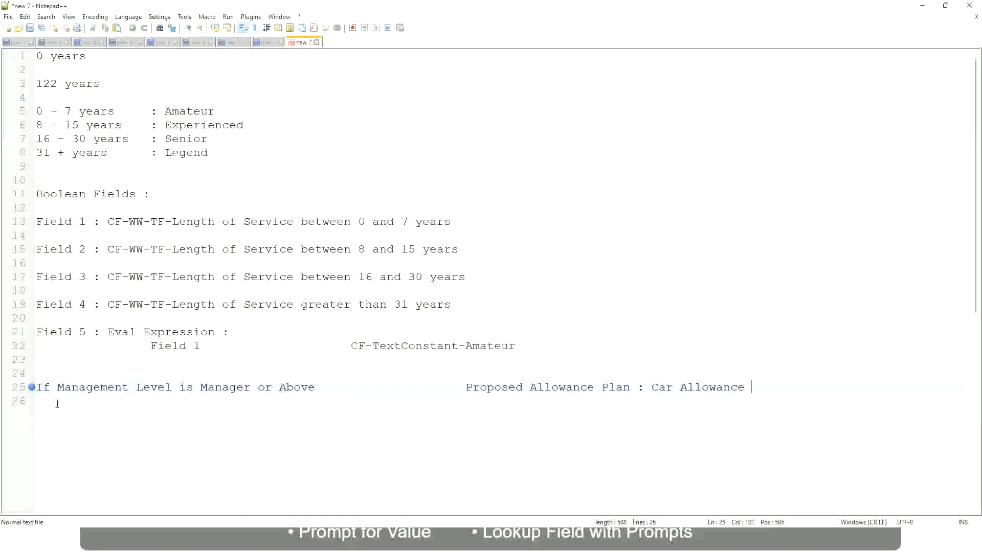
key(Return)
Begin a second line "If Management Level is" and trim the first condition to "If Management Level is Manager".
text(If Management Level is)
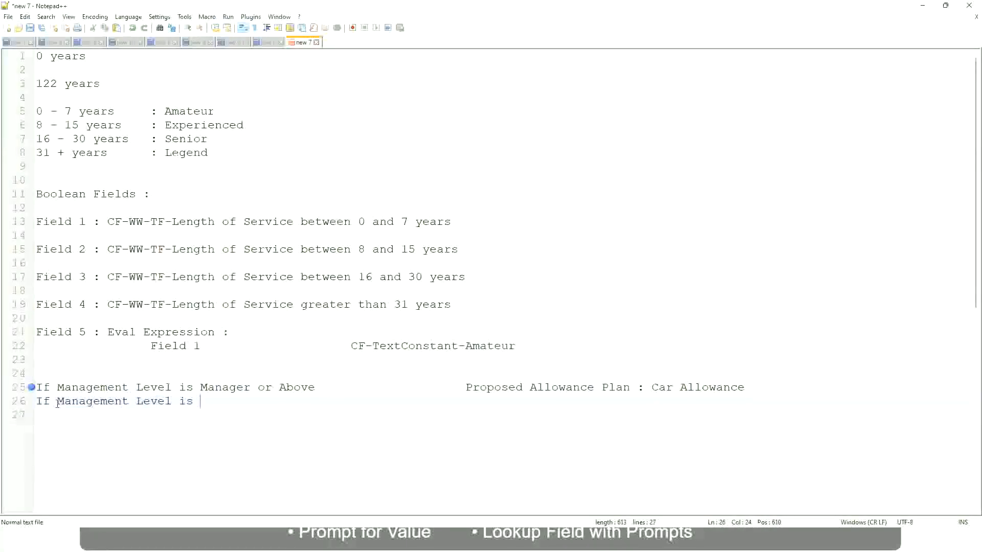
key(Up)
key(Right)
key(Right)
key(Right)
key(Right)
key(Right)
key(Right)
key(Right)
key(shift+Right)
key(shift+Right)
key(shift+Right)
key(shift+Right)
key(shift+Right)
key(shift+Right)
key(shift+Right)
key(shift+Right)
key(shift+Right)
key(Delete)
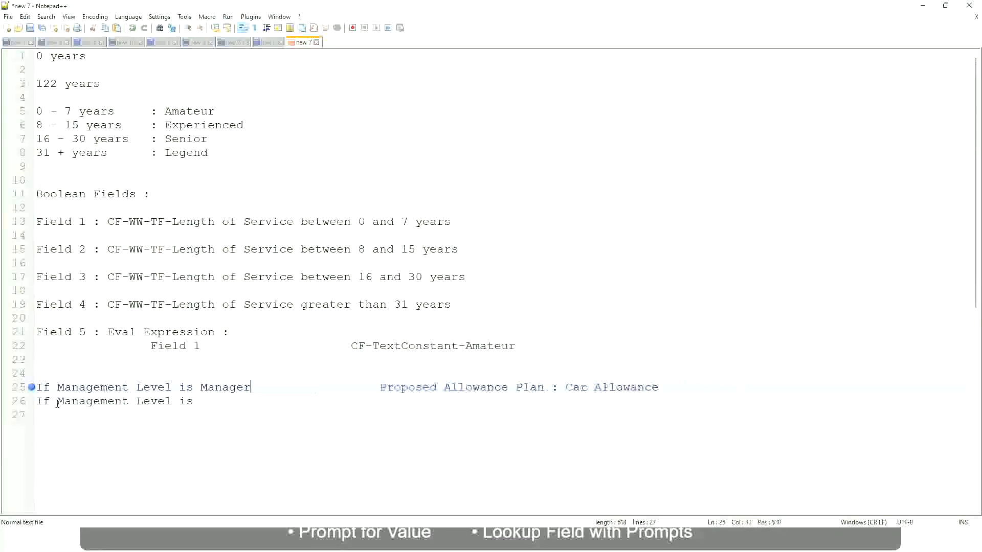
Complete the second line as Director with "Executive Allowance" aligned in the result column, then start a new line.
key(Down)
text(Director                 )
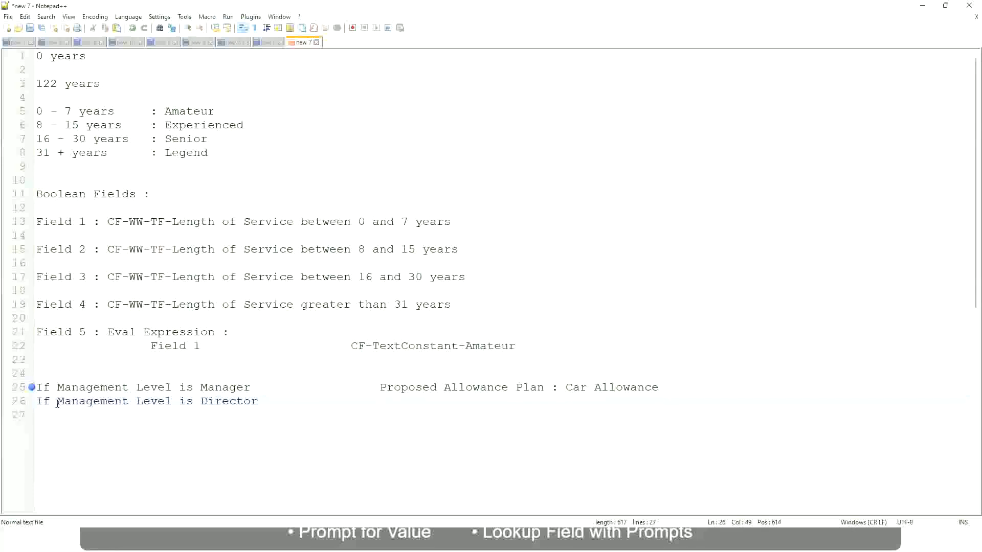
text(Executive Allowance)
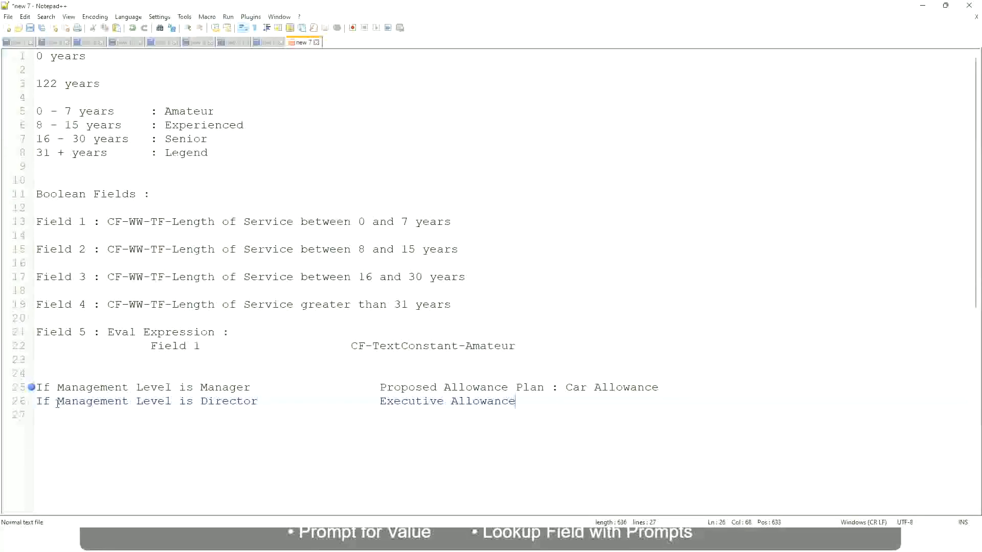
key(Return)
Add a third line "If Management Level is CEO" with "CEO Allowance" in the result column.
text(If Management)
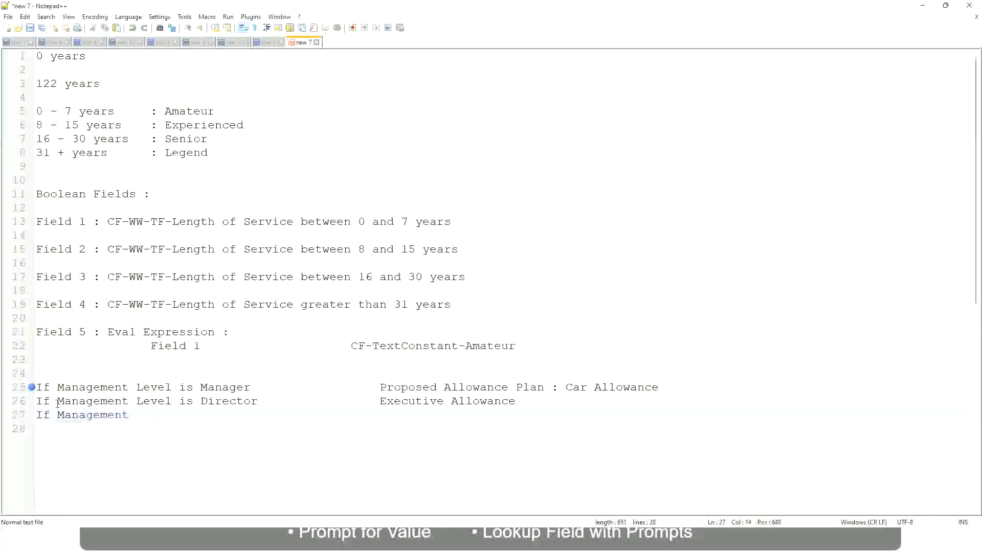
text( le)
key(BackSpace)
key(BackSpace)
text(le)
key(BackSpace)
key(BackSpace)
text(Le)
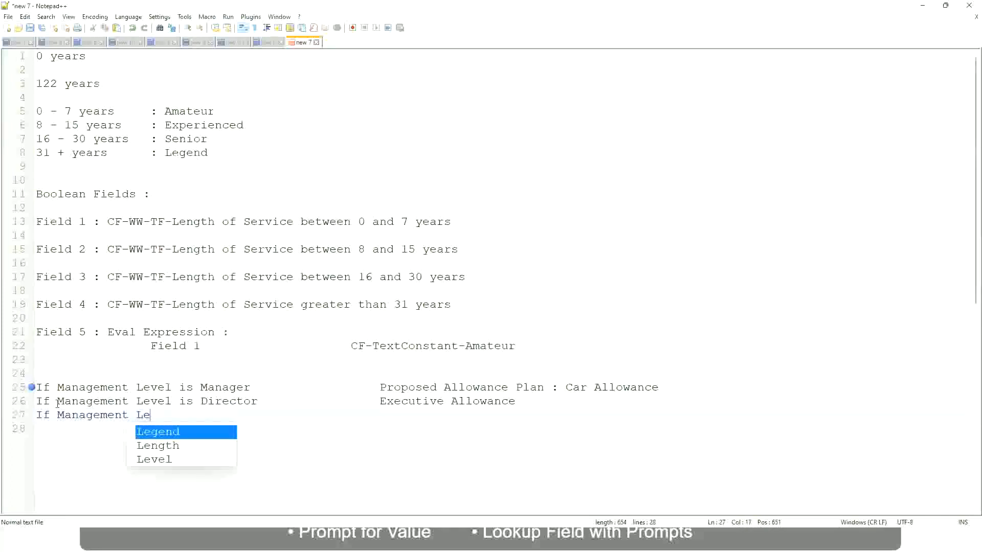
key(Down)
key(Down)
key(Return)
text(is )
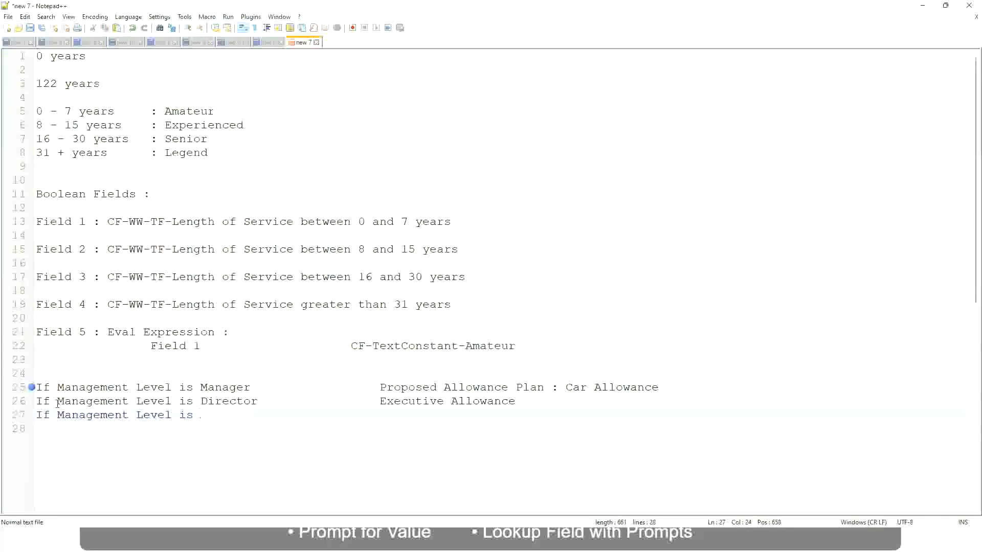
text(CEO)
text(CEO Allowance)
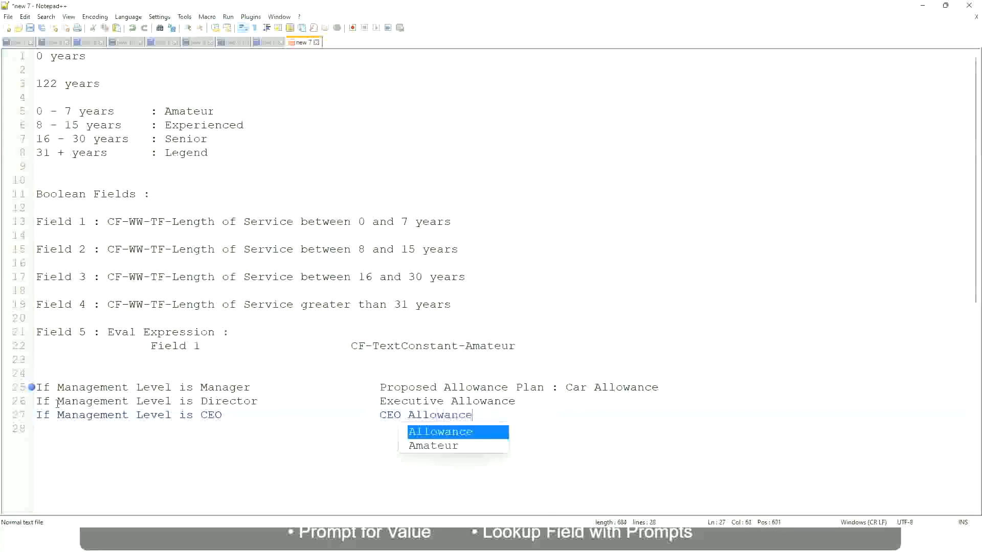
key(Escape)
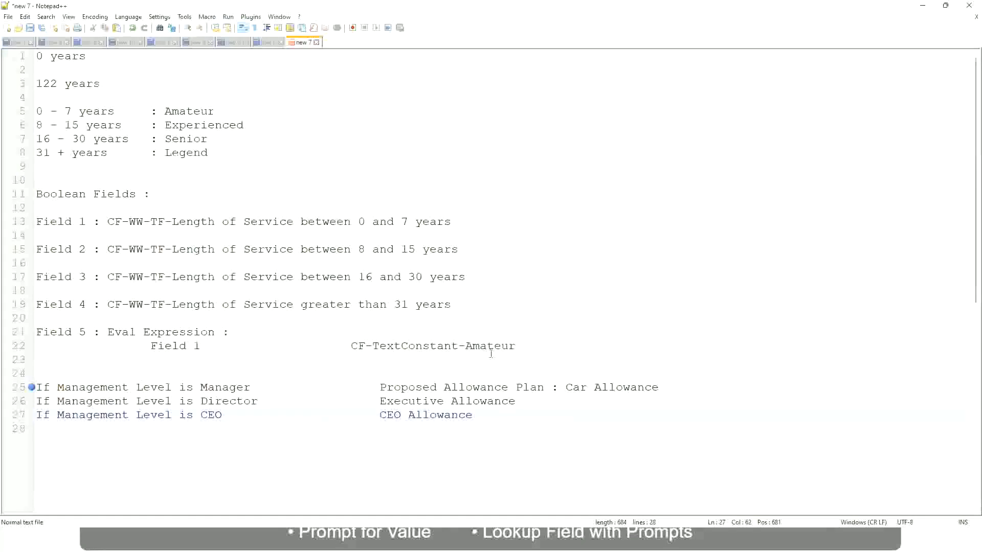
Replace the Manager line's result text with "Name of the First Line Manager".
click(565, 387)
drag(566, 387, 659, 384)
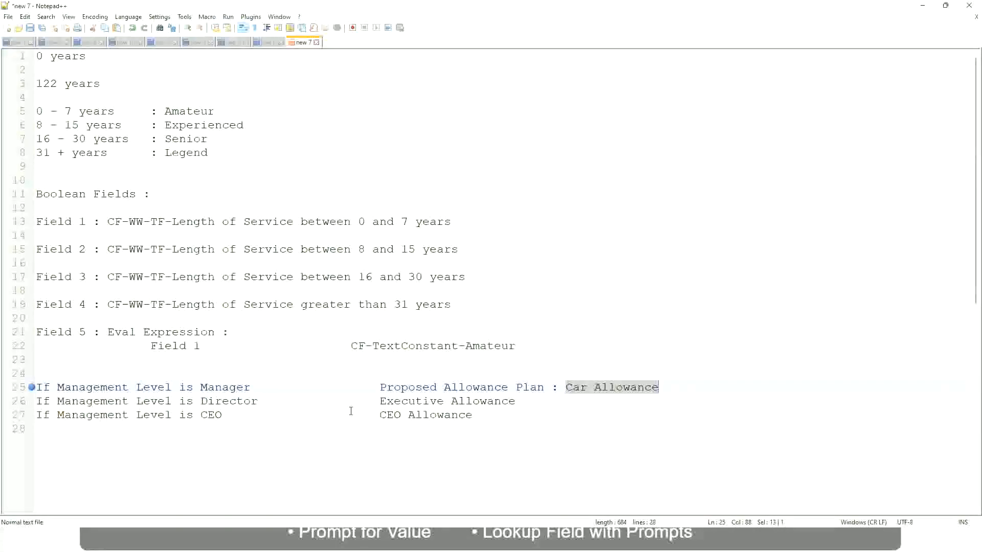
click(459, 387)
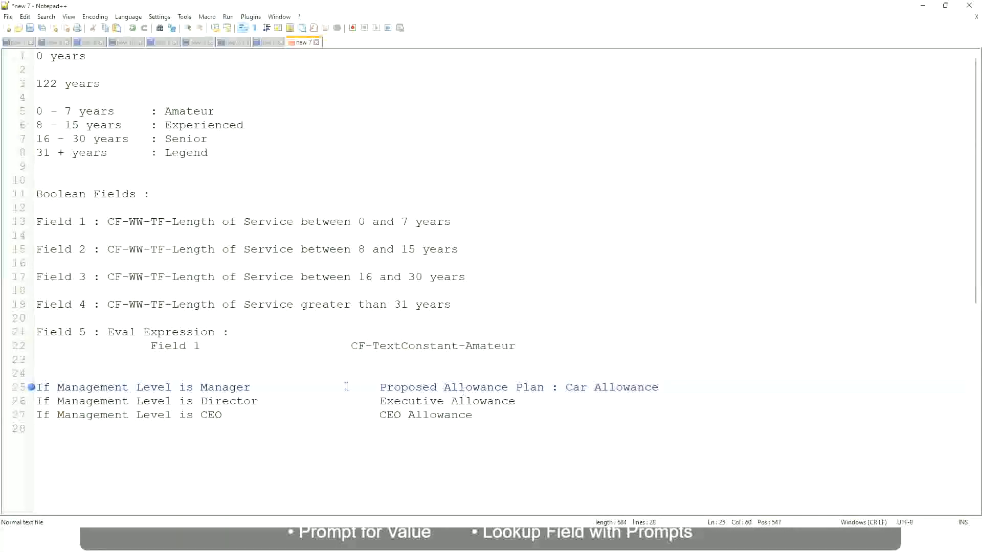
click(117, 388)
click(200, 387)
drag(380, 387, 673, 383)
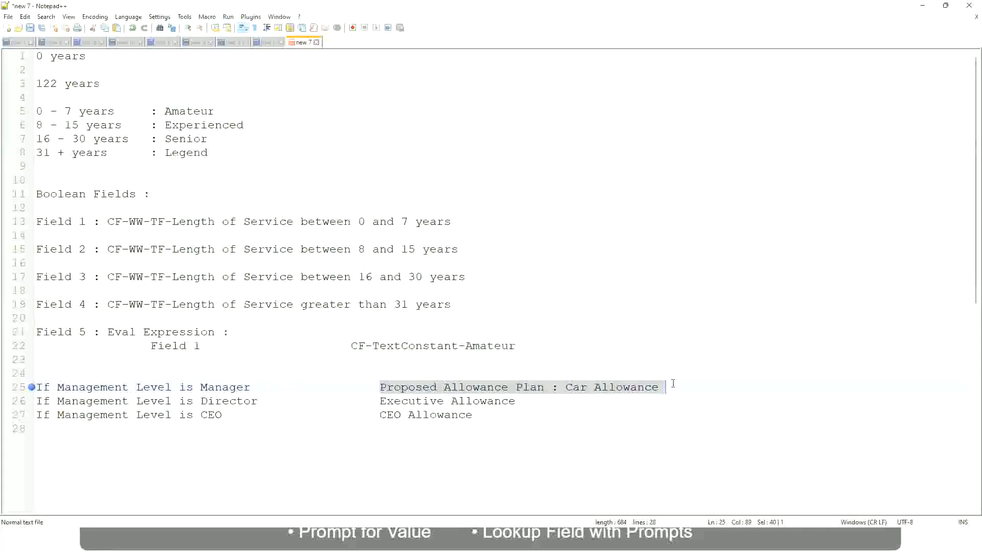
text(Managers)
key(BackSpace)
key(BackSpace)
key(BackSpace)
key(BackSpace)
key(BackSpace)
key(BackSpace)
key(BackSpace)
key(BackSpace)
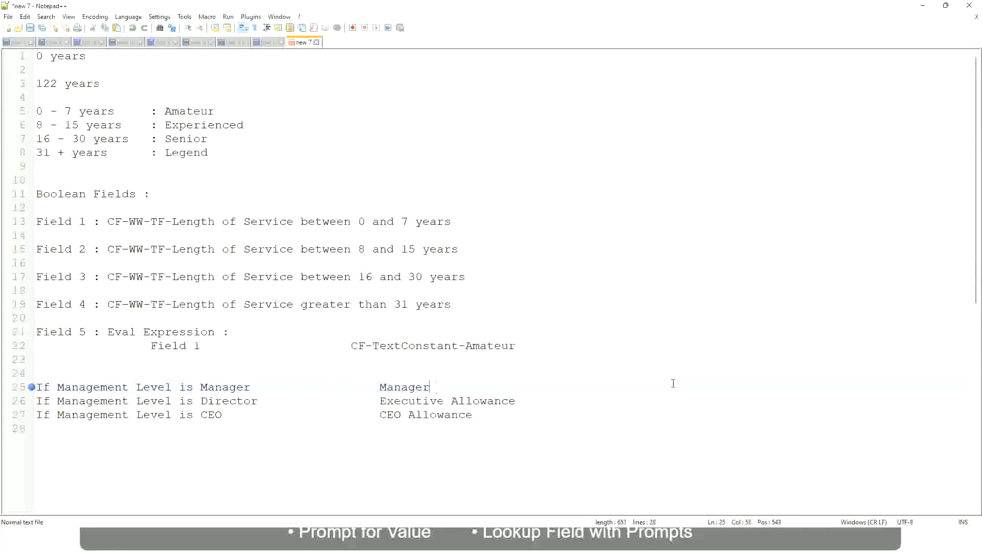
text(First Line Ma)
text(nager)
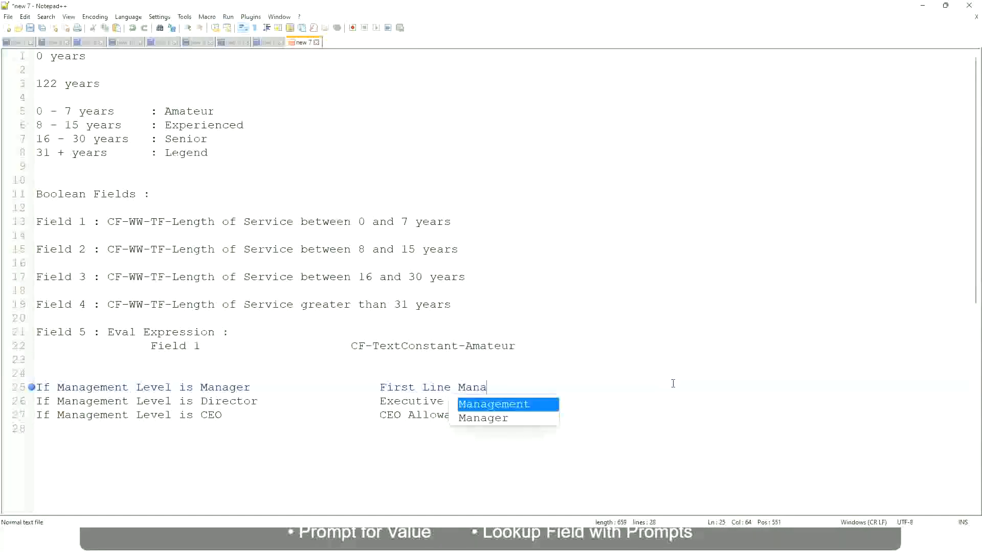
key(Left)
key(Left)
key(Left)
key(Left)
key(Left)
key(Left)
key(Left)
key(Left)
key(Left)
key(Left)
key(Left)
key(Left)
key(Left)
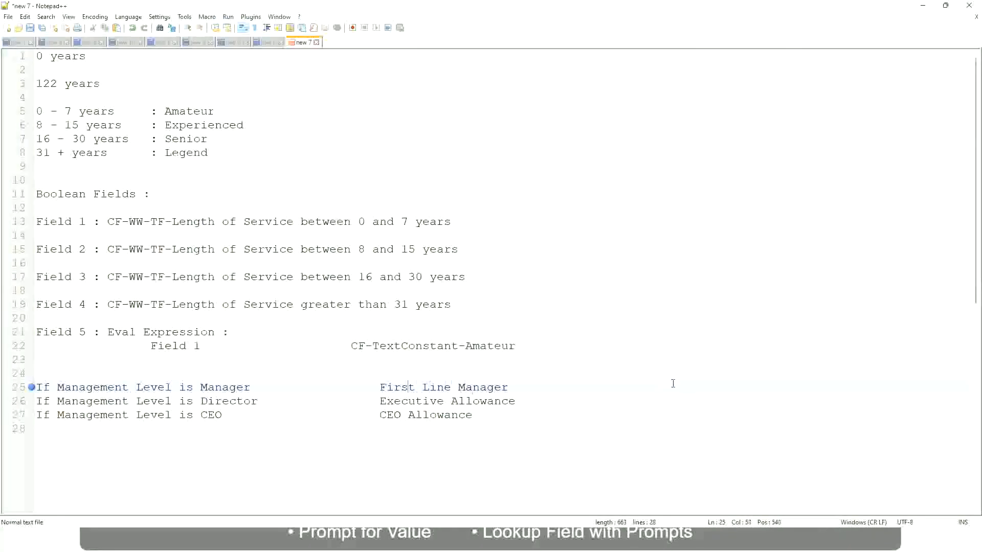
text(Name of the)
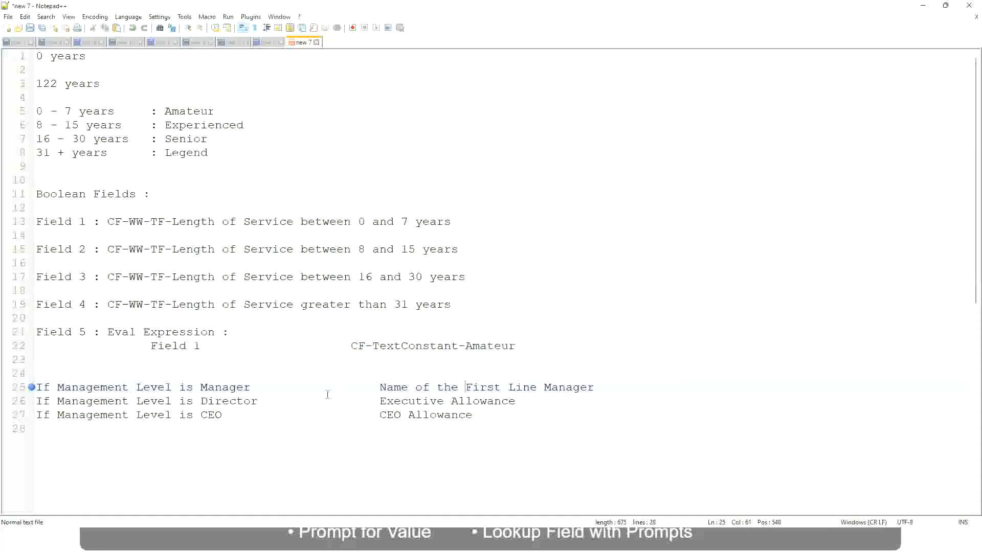
Set the Director line's result to "Name of Manager" and change the Manager line's result to "Name of the Second Line Manager".
click(379, 402)
drag(379, 402, 516, 402)
text(Name )
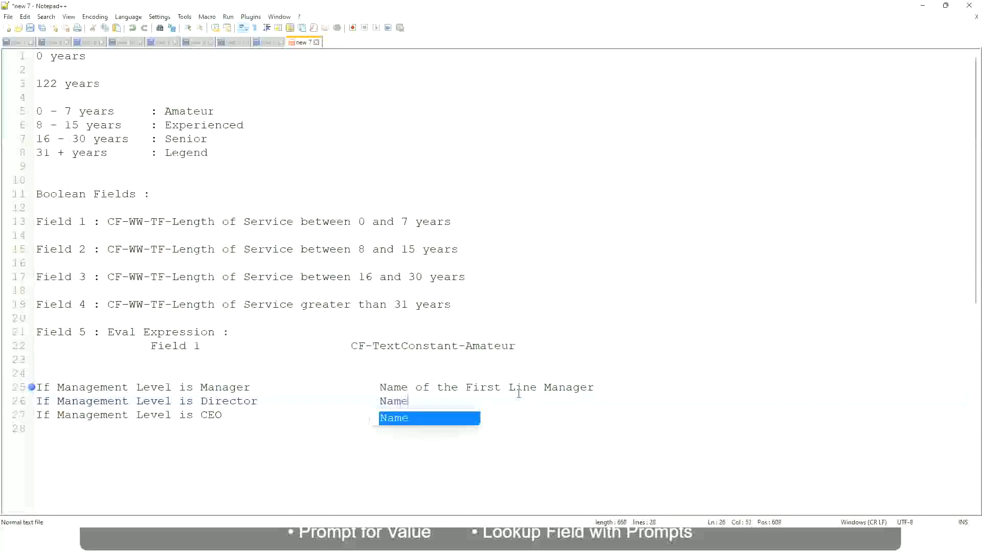
text(of )
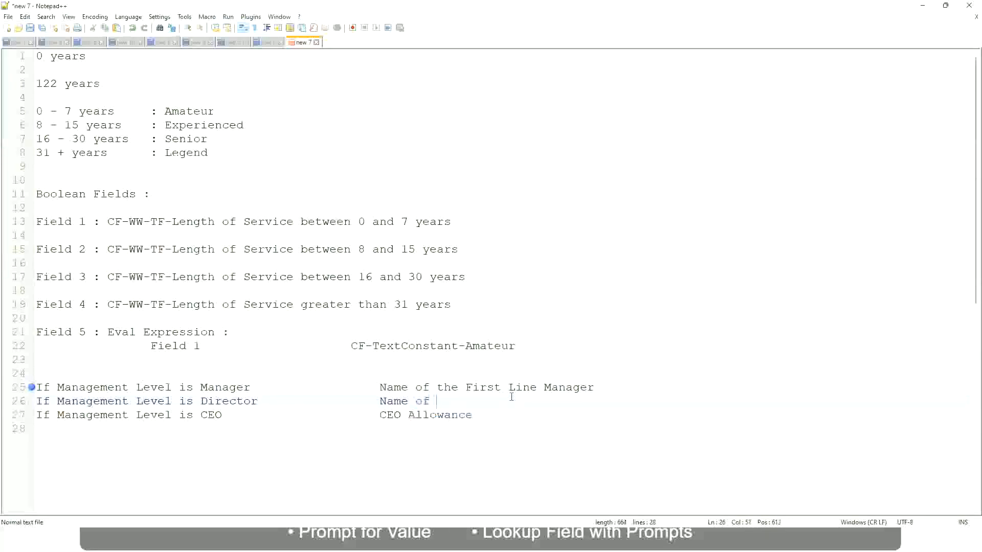
text(First)
key(BackSpace)
key(BackSpace)
key(BackSpace)
key(BackSpace)
key(BackSpace)
key(BackSpace)
double_click(481, 388)
text(Second)
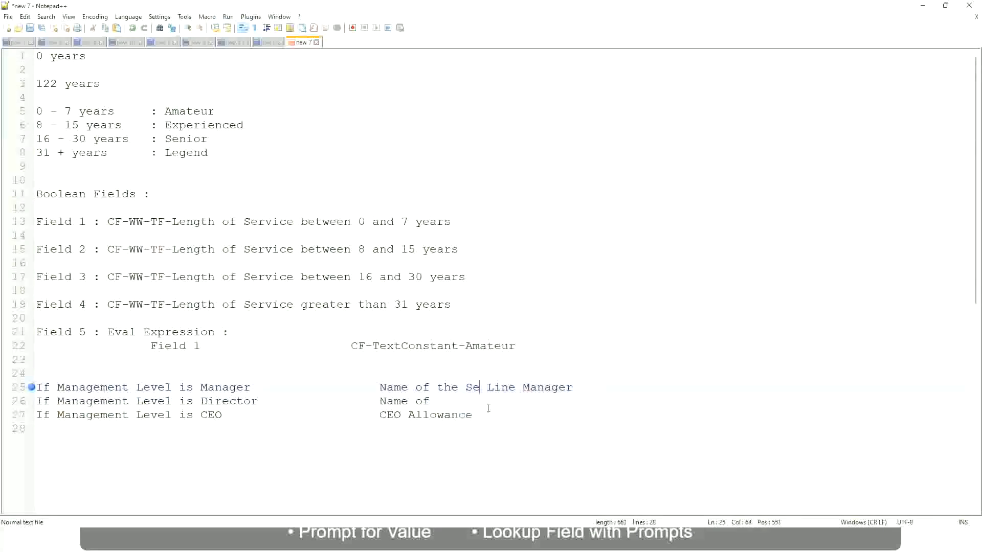
key(BackSpace)
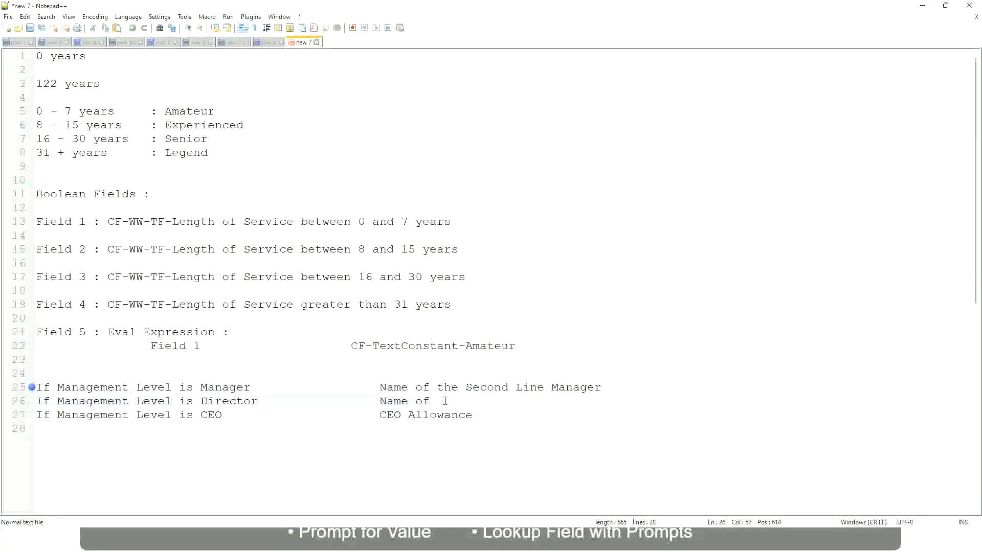
text(Manager)
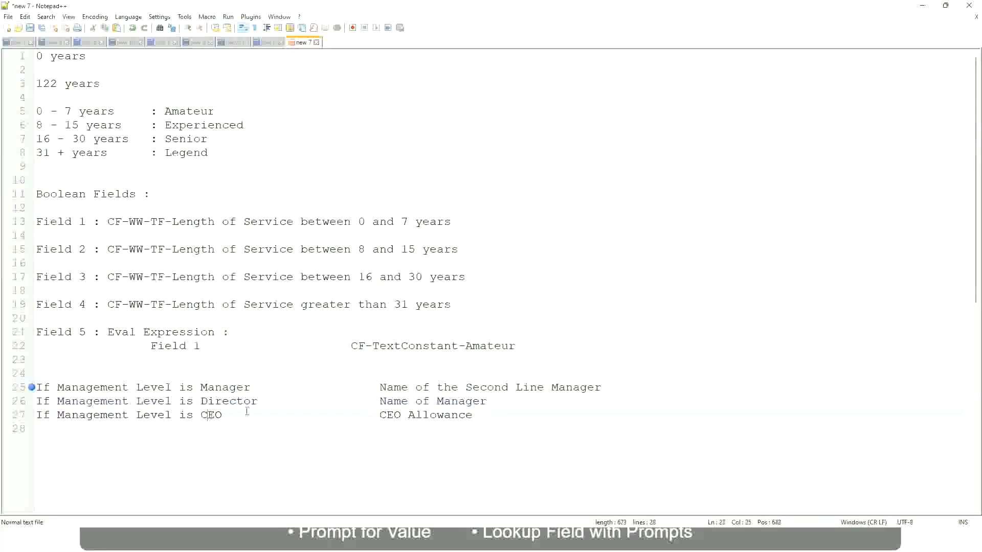
Replace the CEO line's result with "name of CEO/Himself/Herself".
drag(379, 415, 486, 414)
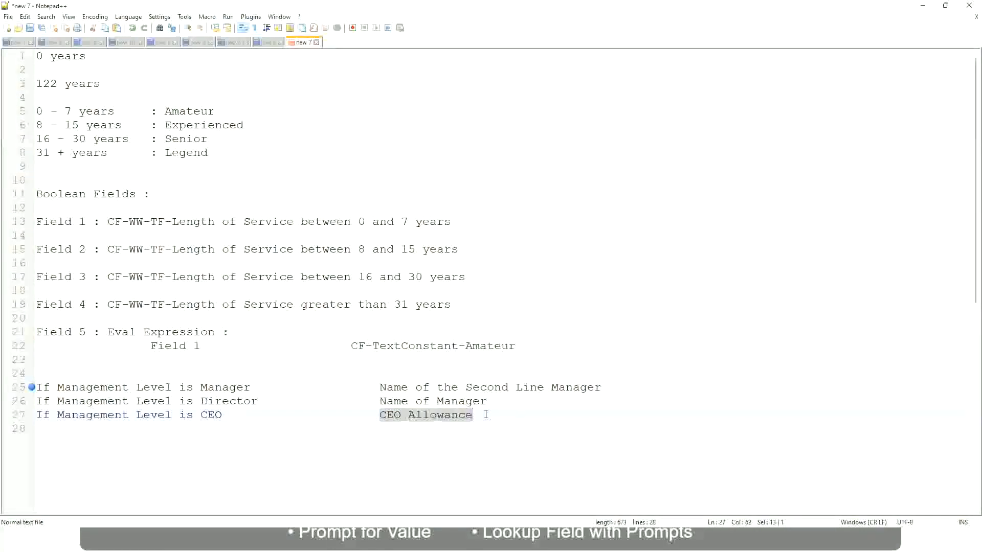
text(name of CEO )
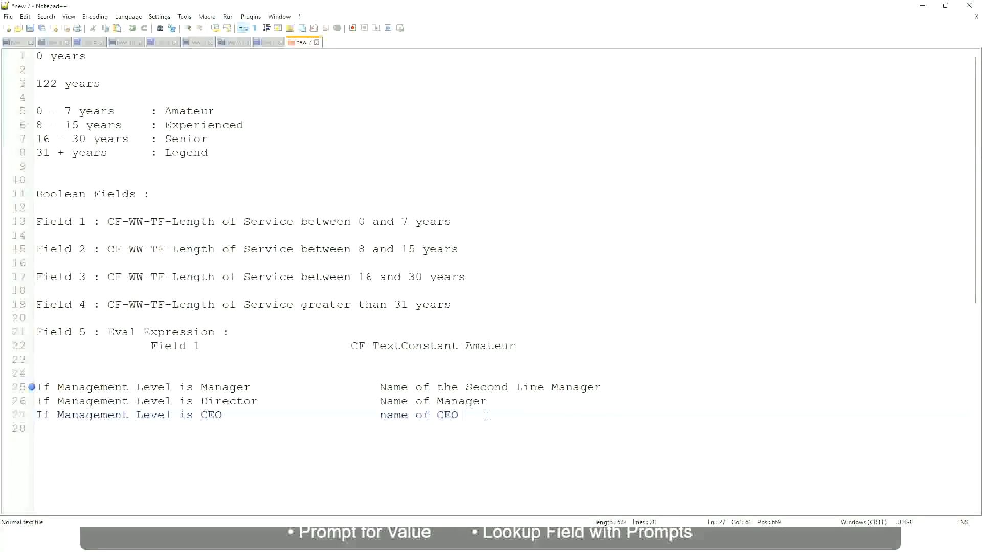
text(/Himself/Herself)
Review the three management level conditions and their result texts.
click(357, 416)
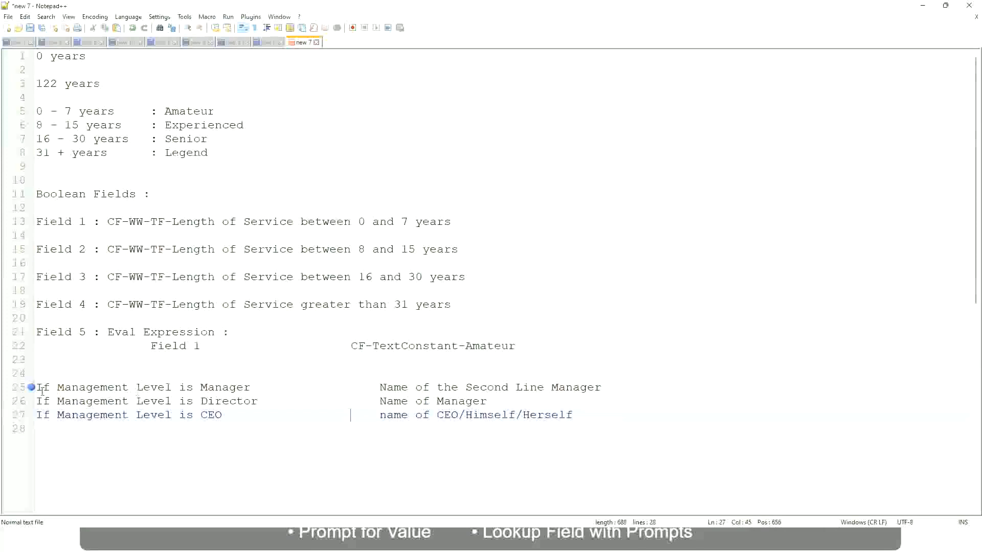
click(149, 388)
click(229, 388)
click(242, 401)
click(487, 401)
click(220, 402)
click(212, 417)
click(460, 419)
click(577, 416)
drag(590, 409, 17, 393)
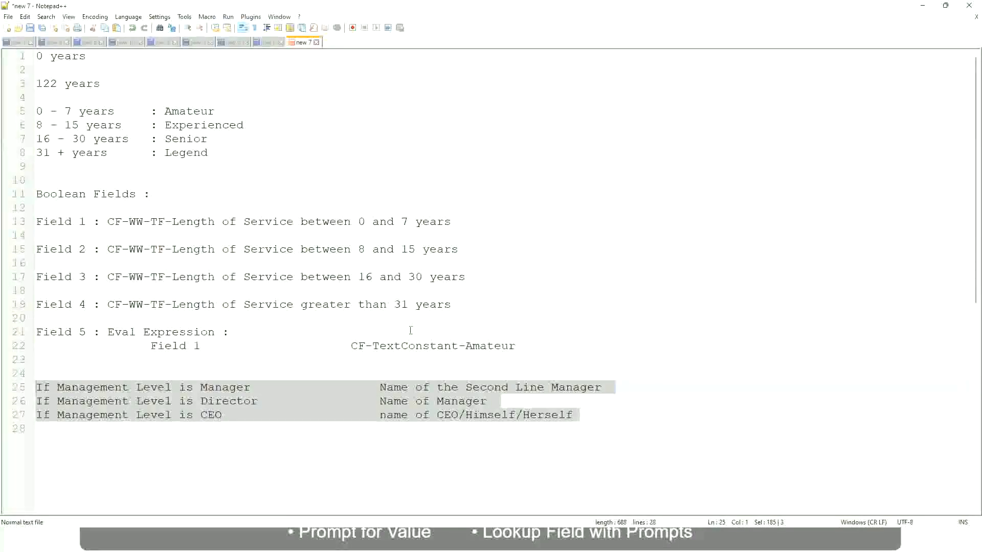
click(415, 387)
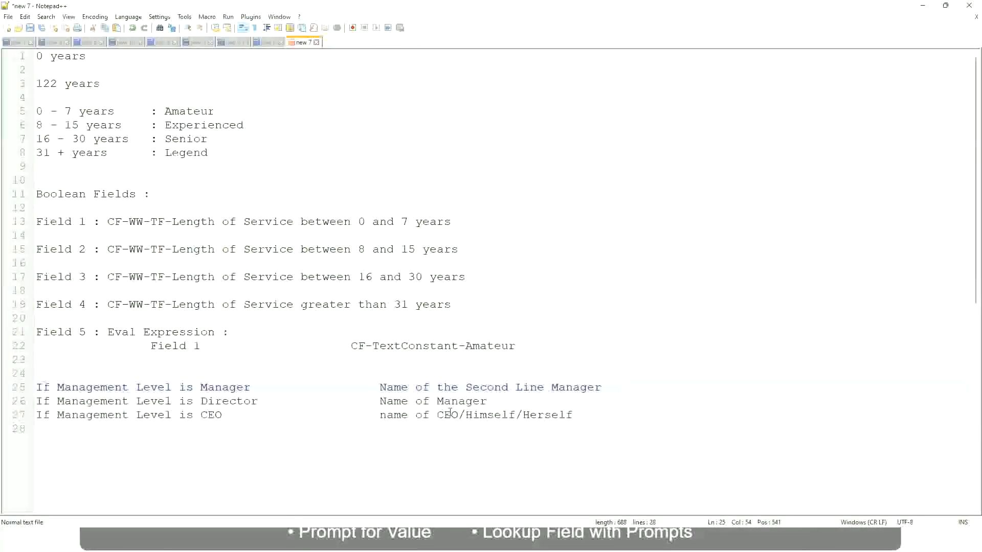
click(379, 387)
drag(379, 387, 602, 387)
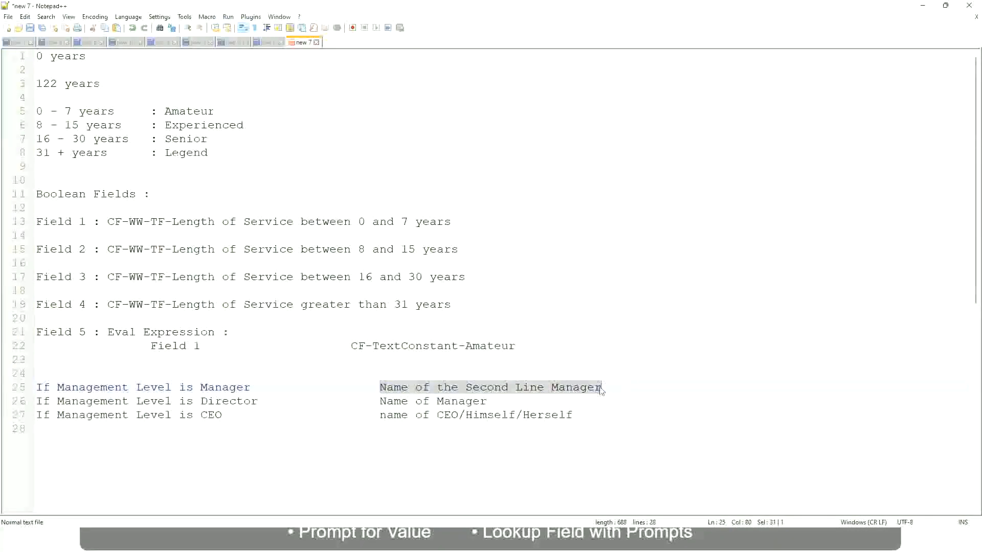
click(456, 388)
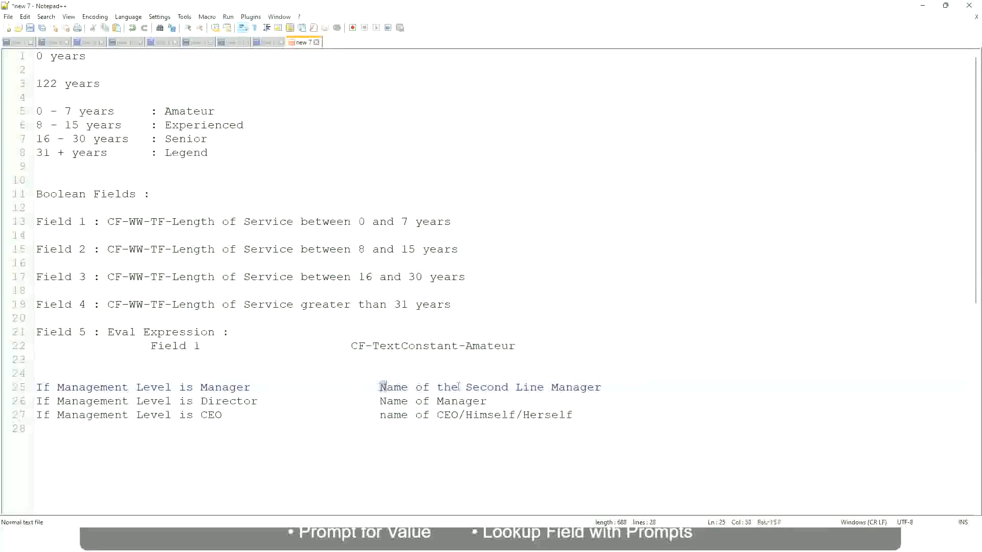
drag(379, 388, 604, 387)
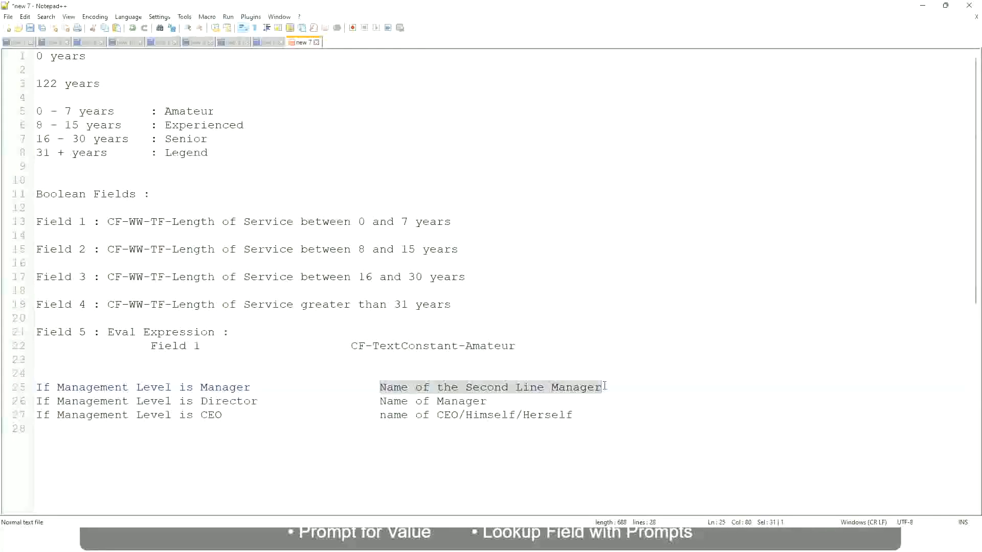
click(503, 389)
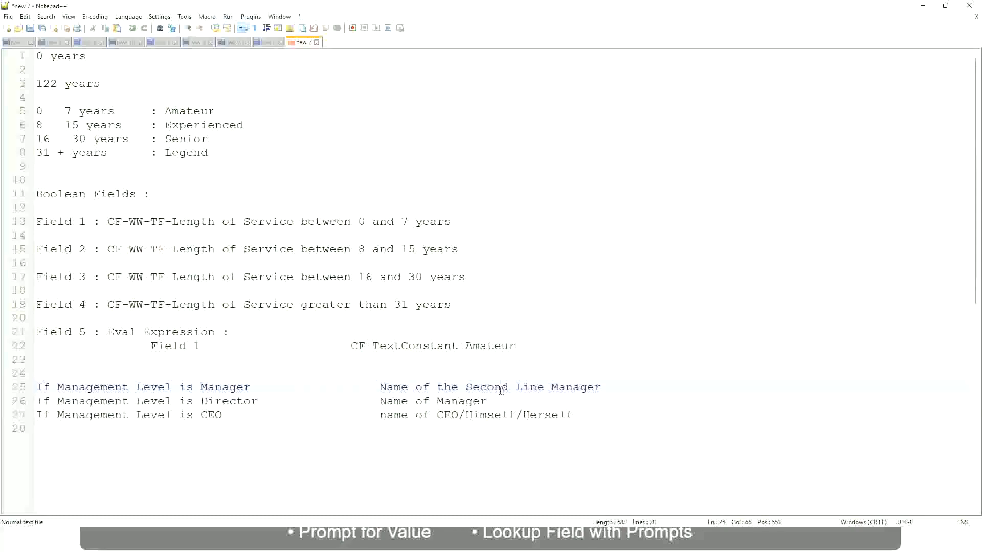
click(256, 387)
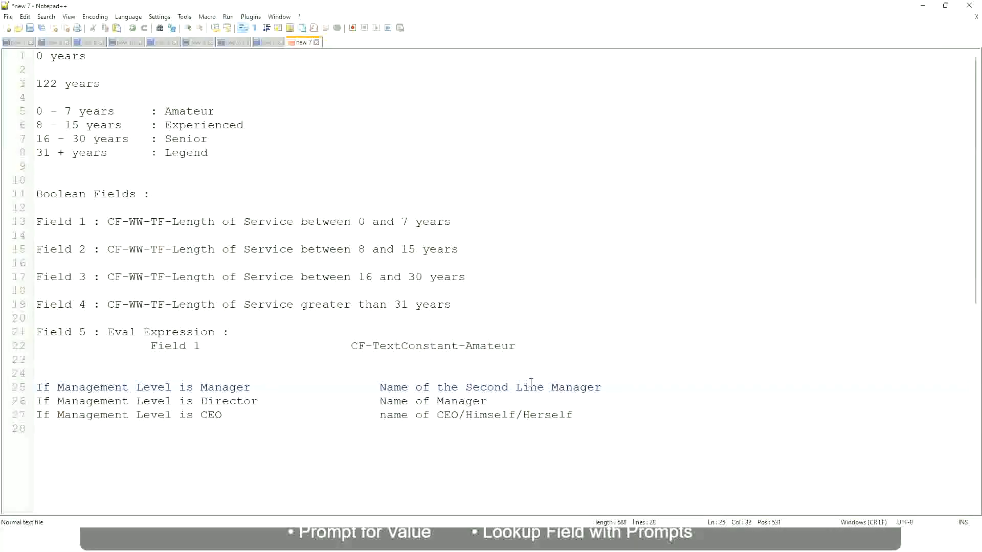
click(503, 386)
drag(537, 387, 544, 387)
click(616, 385)
click(578, 383)
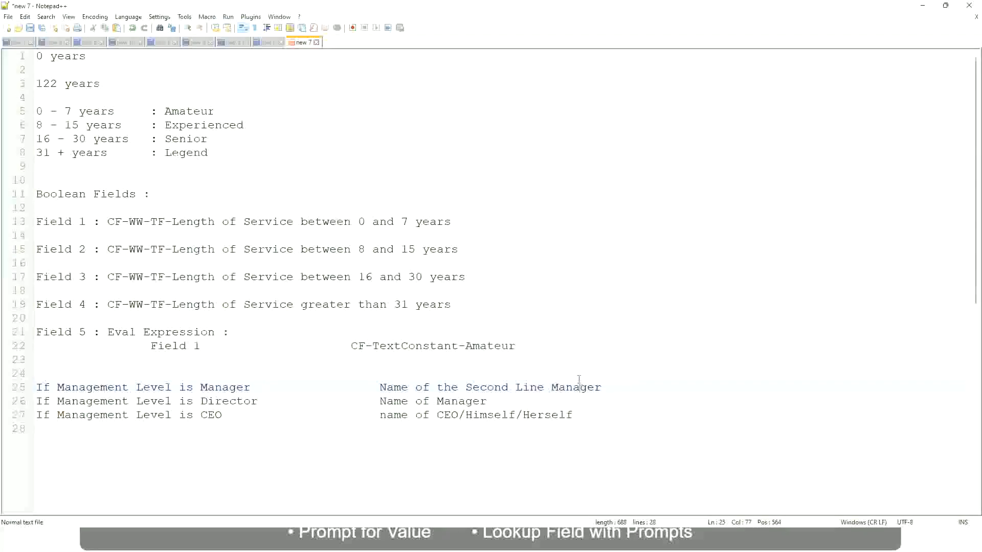
Review the experience band labels and the management level mapping again.
double_click(188, 111)
double_click(192, 124)
double_click(187, 139)
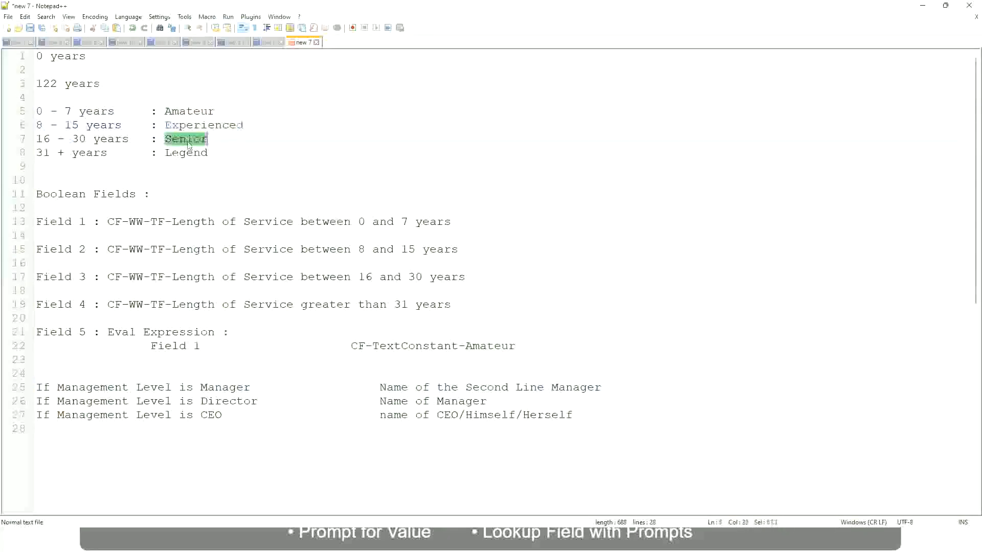
click(188, 149)
click(225, 146)
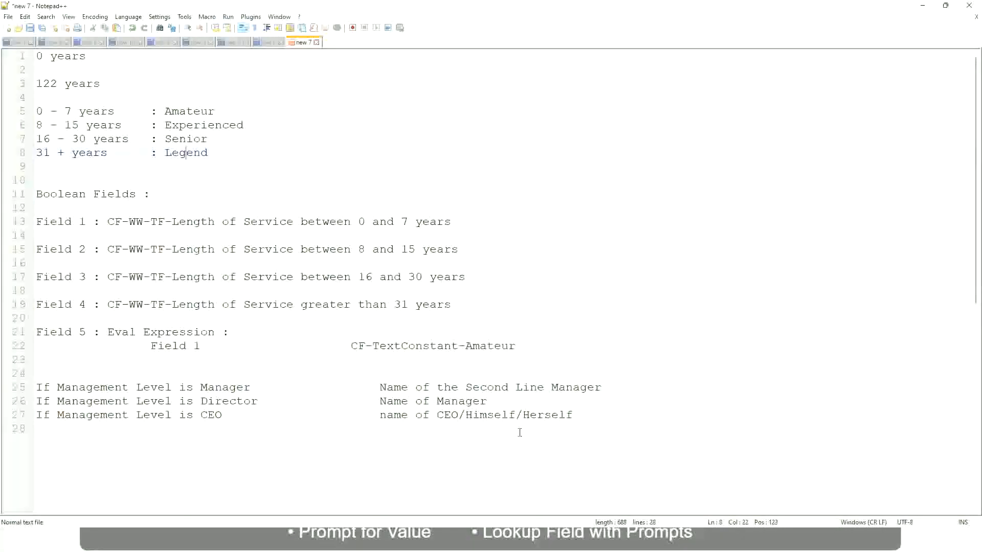
click(493, 415)
click(484, 415)
click(471, 388)
click(267, 406)
Switch to Workday, copy the saved calculated field's name, and close the save confirmation.
key(alt+Tab)
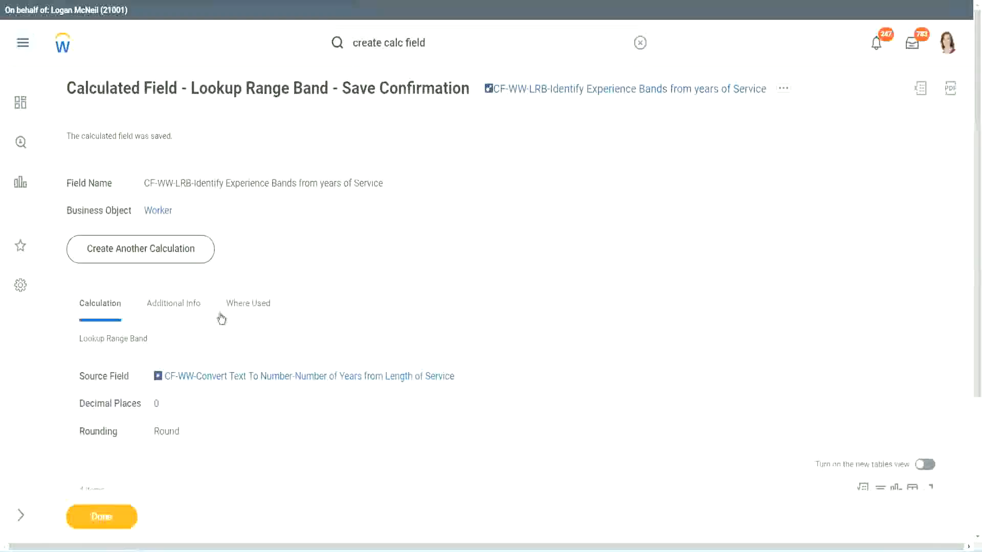
scroll(364, 174, down, 4)
scroll(381, 197, up, 4)
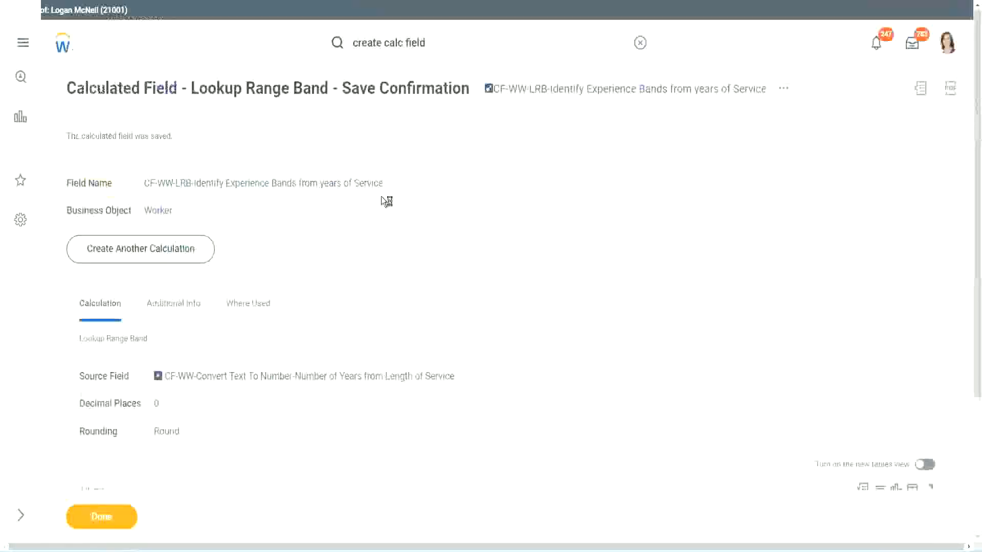
right_click(576, 95)
click(608, 153)
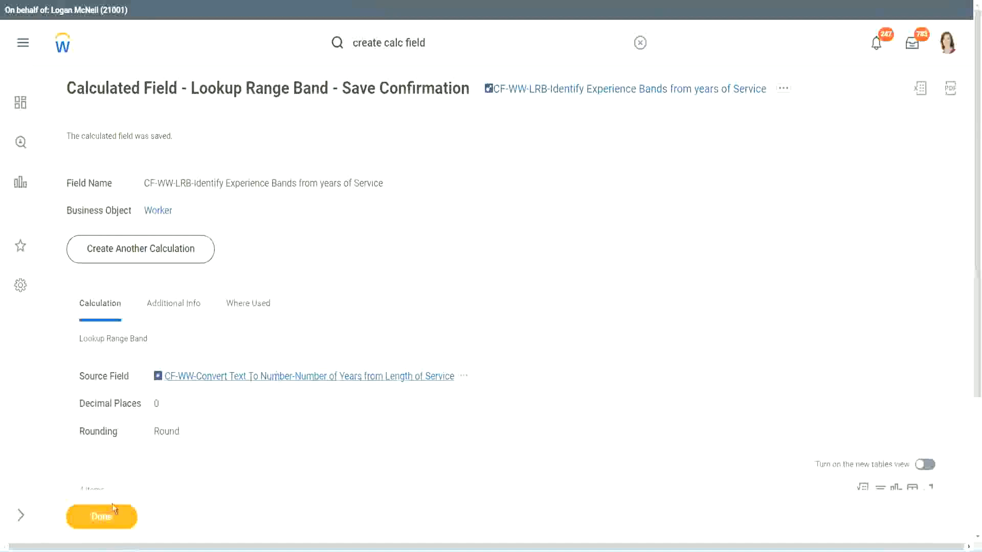
click(101, 516)
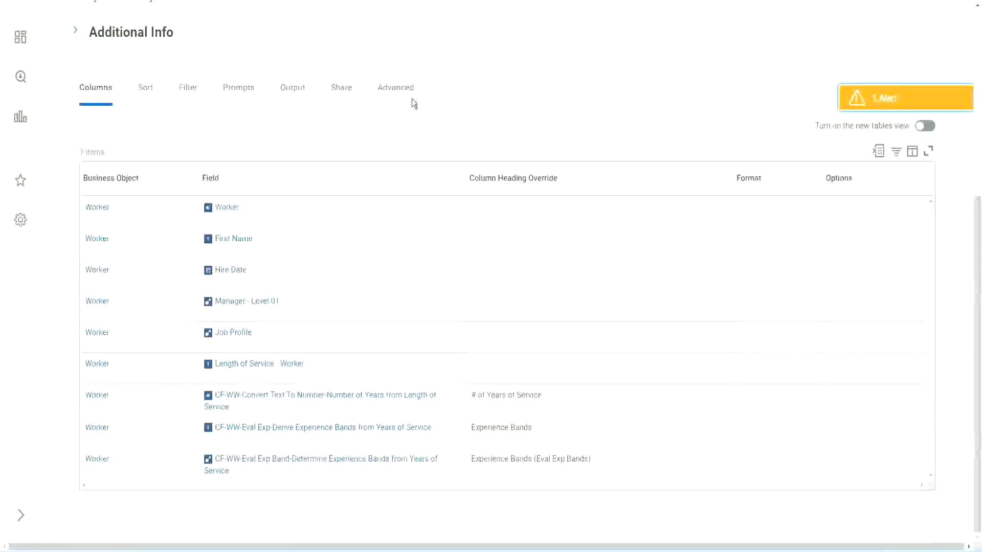
Open the WW Employee Details custom report for editing.
scroll(424, 117, up, 5)
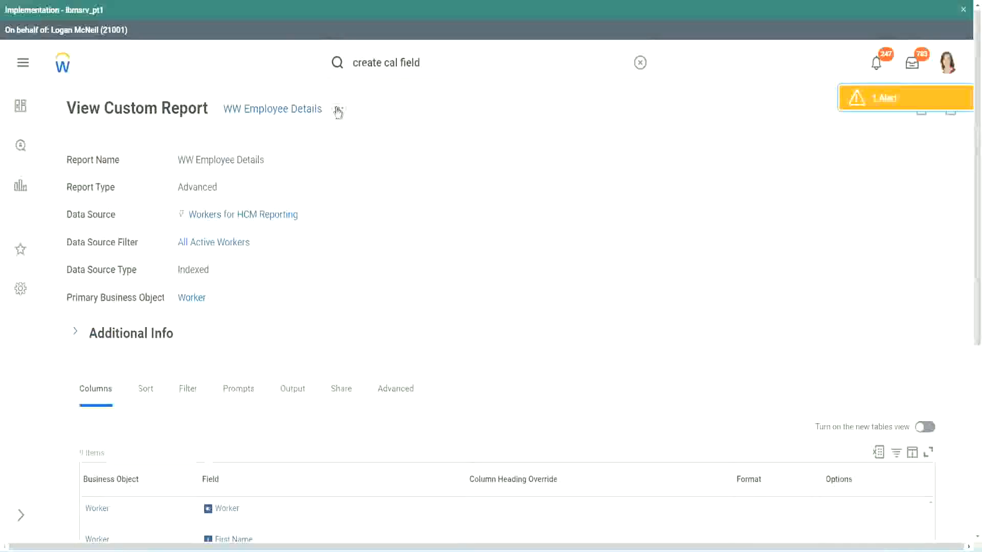
click(338, 111)
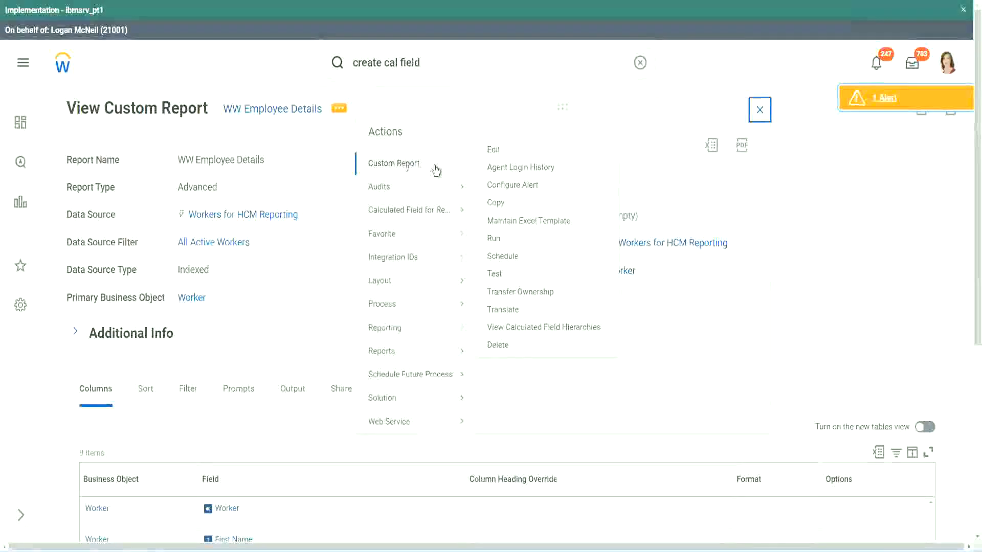
click(499, 151)
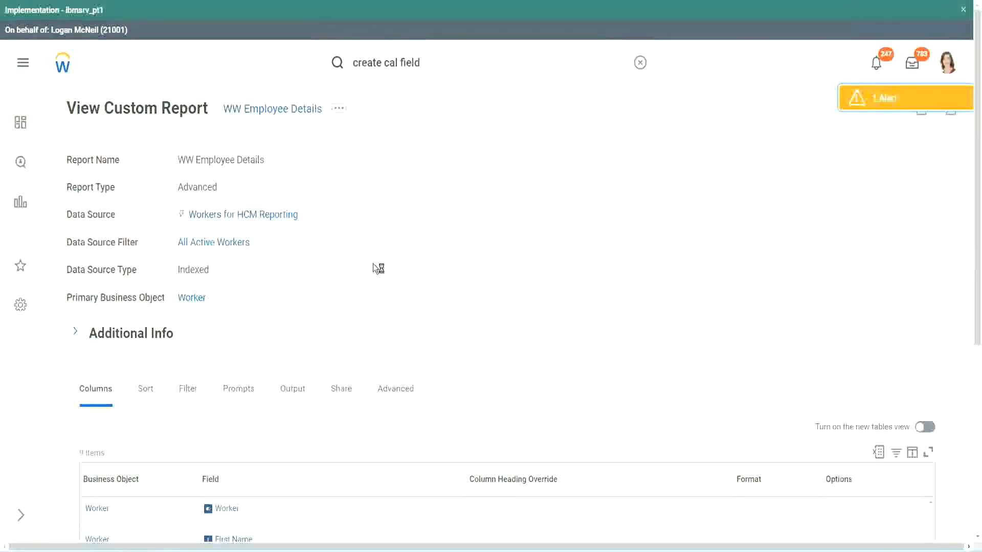
Add a new column row using the CF-WW-LRB-Identify Experience Bands from years of Service field.
scroll(373, 265, down, 5)
scroll(380, 270, down, 2)
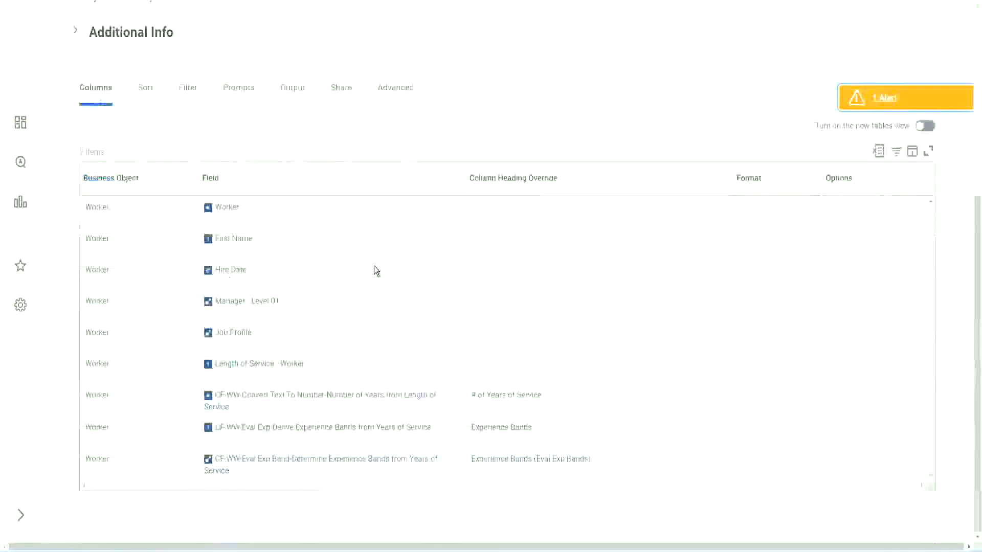
scroll(368, 283, down, 8)
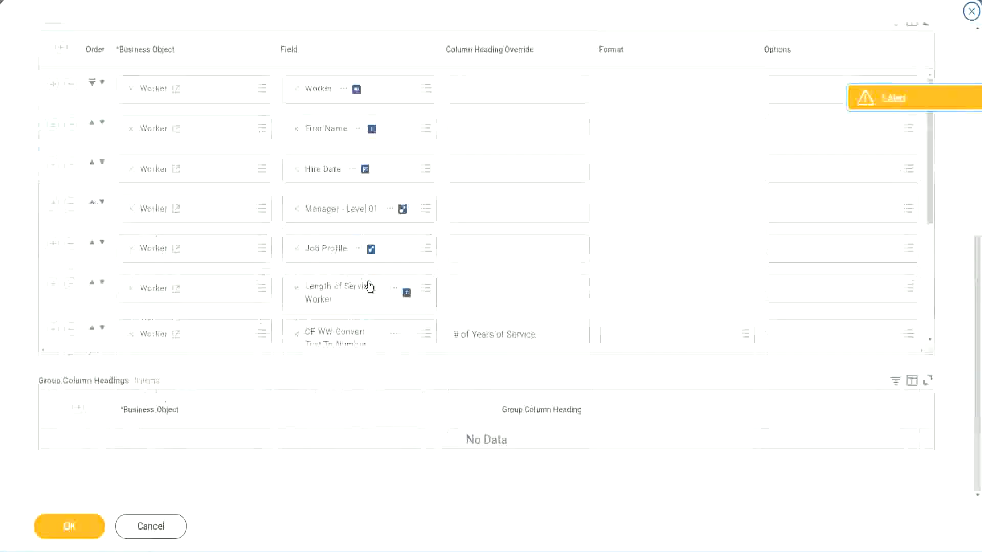
scroll(124, 342, down, 4)
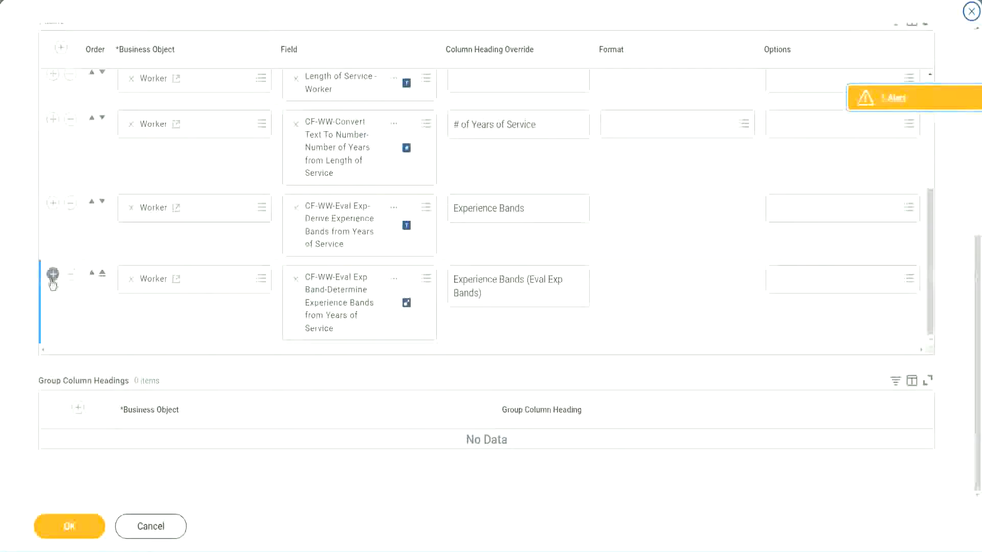
click(52, 276)
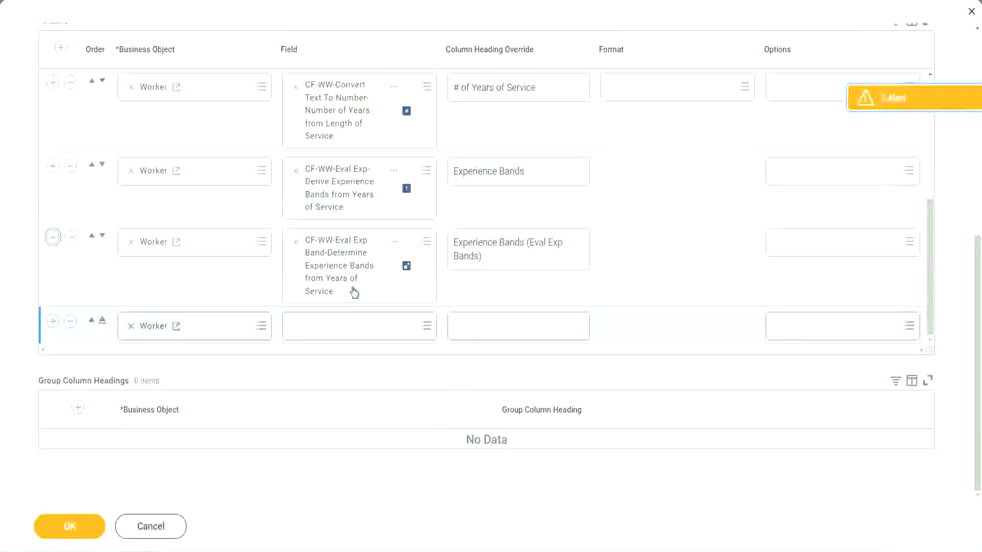
click(333, 325)
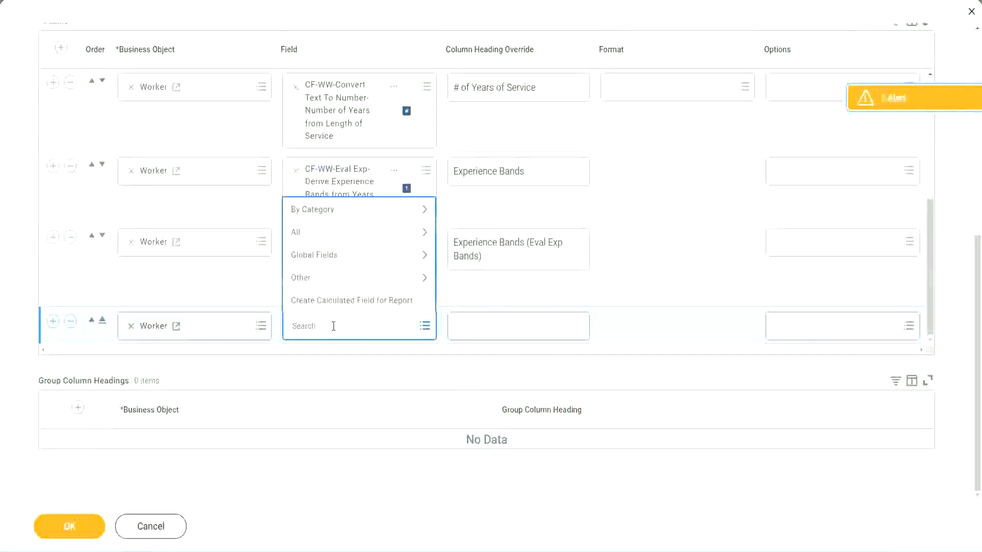
key(ctrl+v)
key(Return)
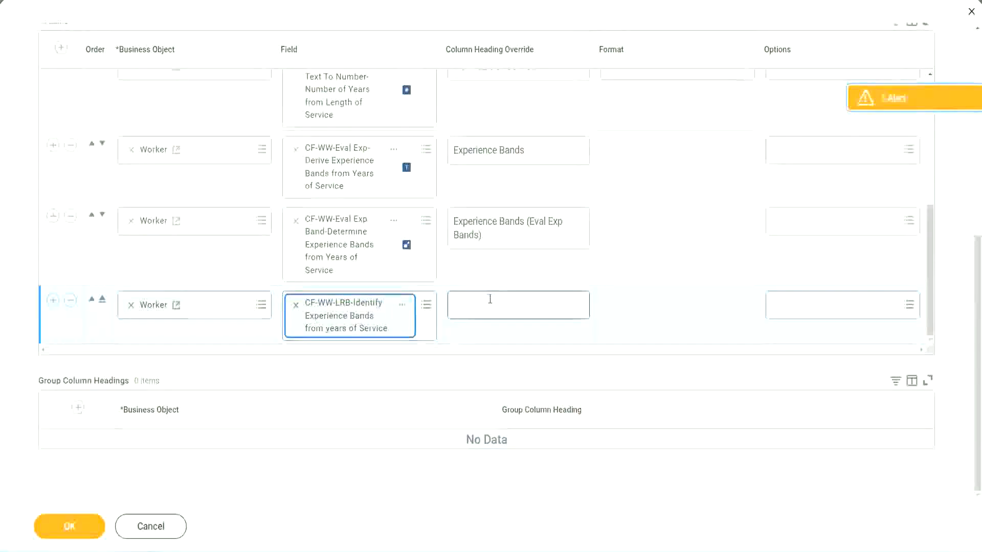
Set the new column's heading override to Experience Bands (LRB) and save the report definition.
click(489, 299)
text(Ex)
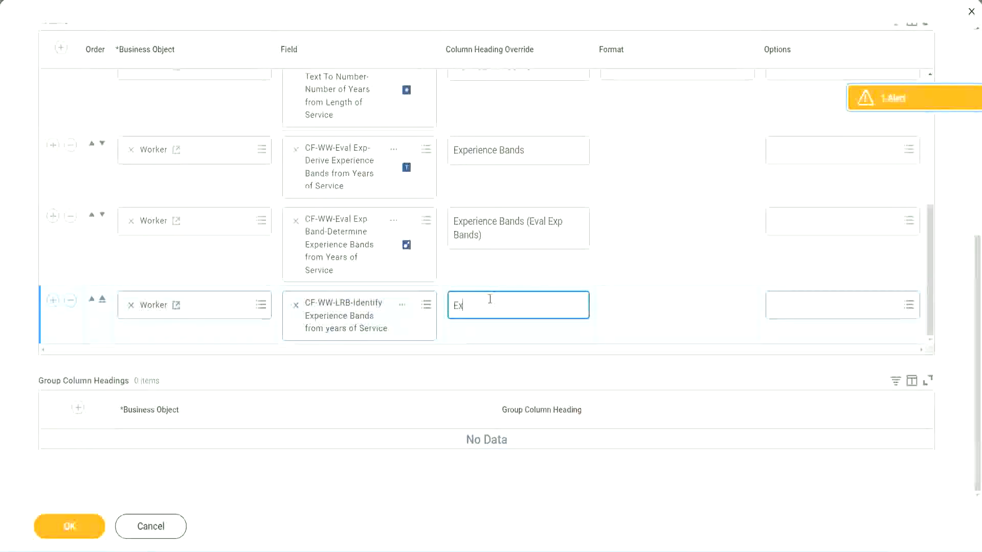
text(pernerc)
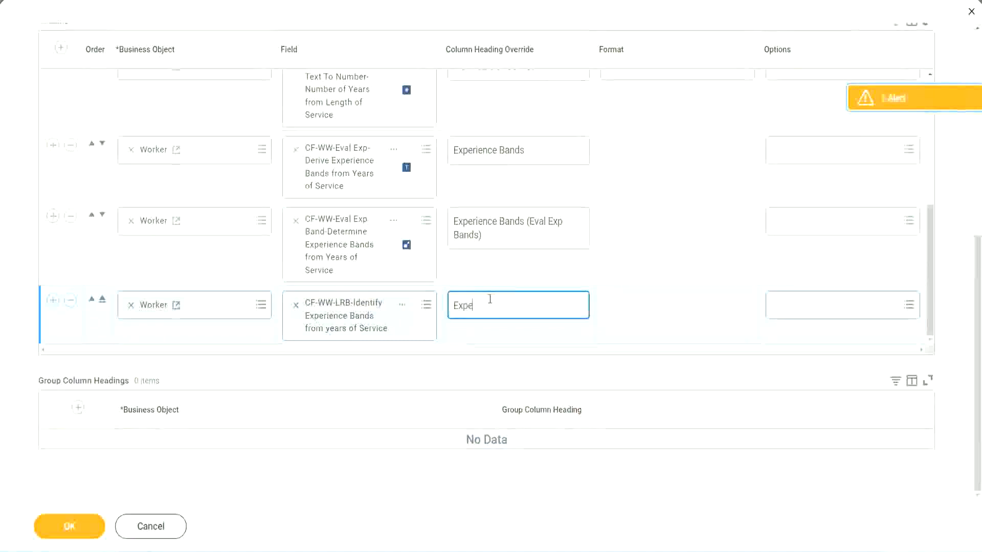
key(BackSpace)
key(BackSpace)
key(BackSpace)
key(BackSpace)
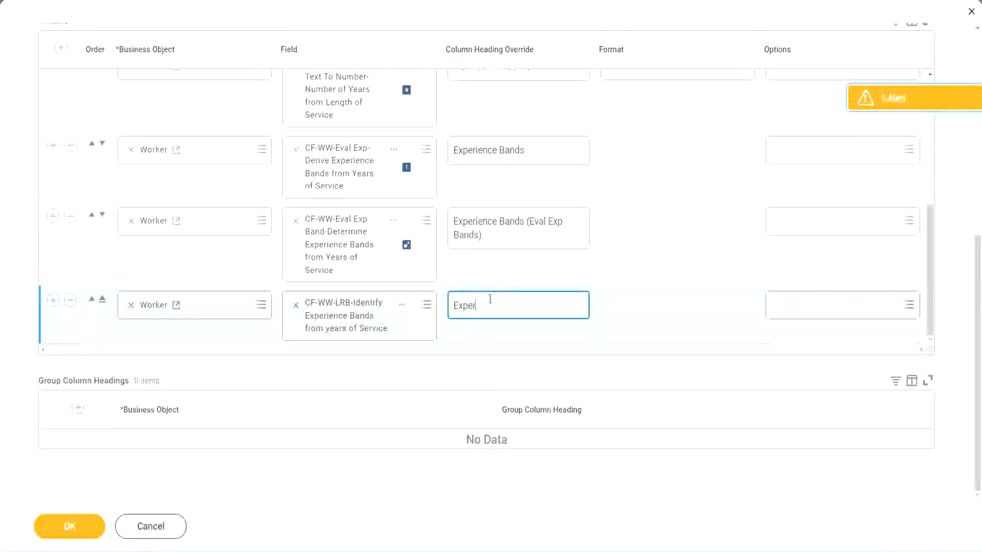
text(ience Bands (LRB))
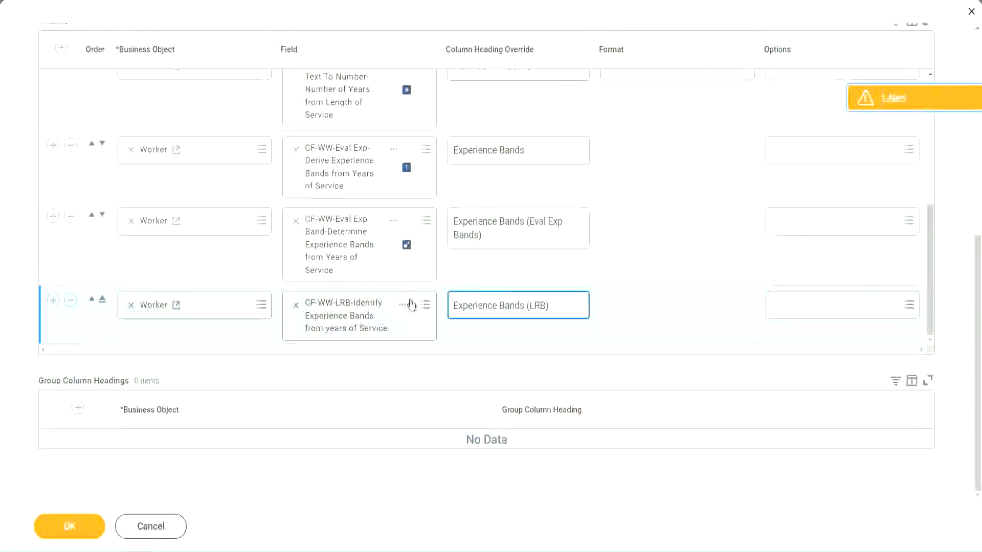
click(77, 528)
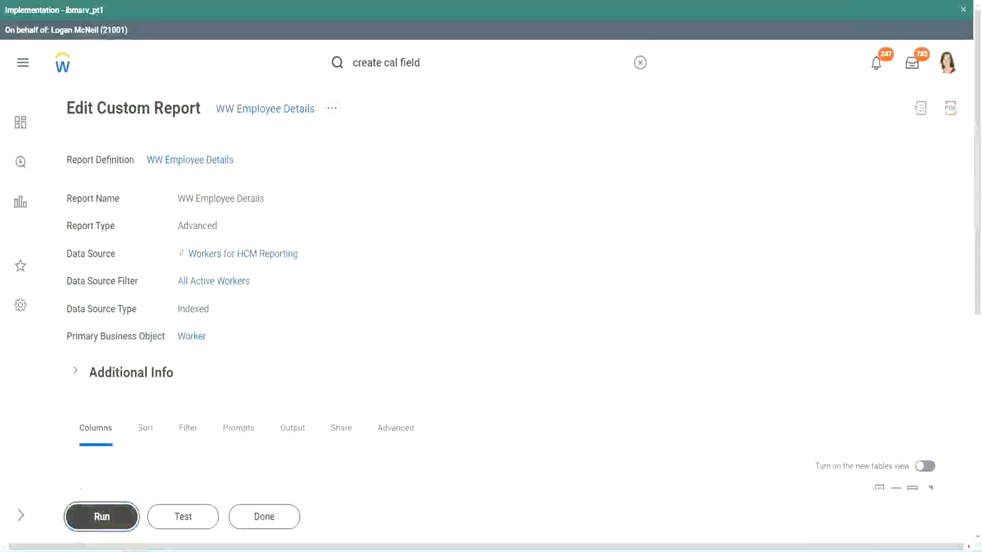
Run the WW Employee Details report with all prompts left empty.
click(96, 519)
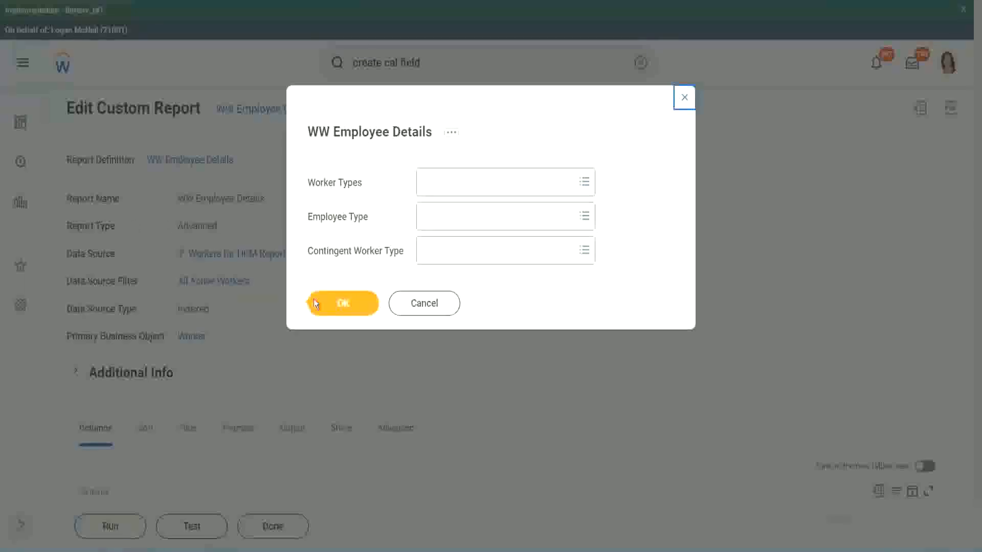
click(348, 306)
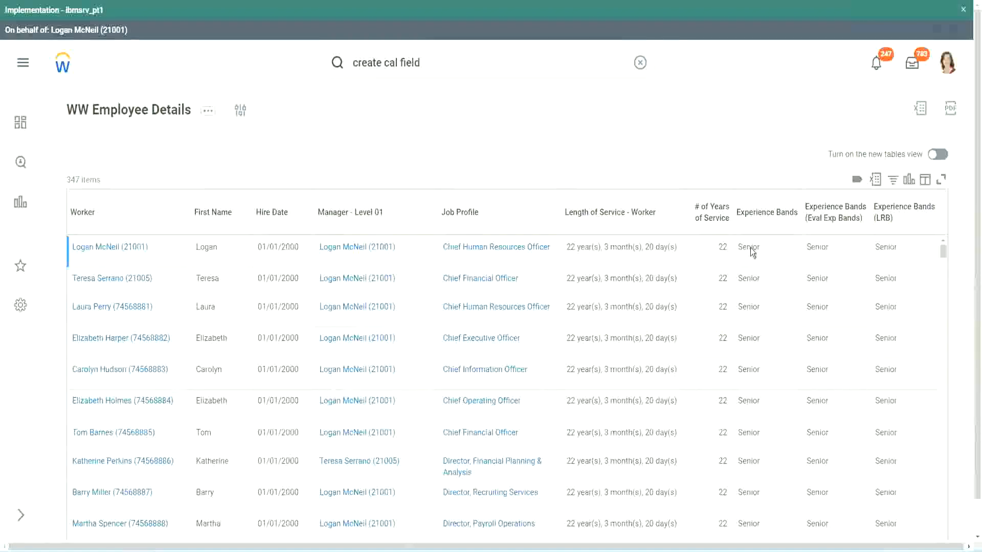
Scroll through the report results, comparing the three experience band columns for each worker.
double_click(751, 247)
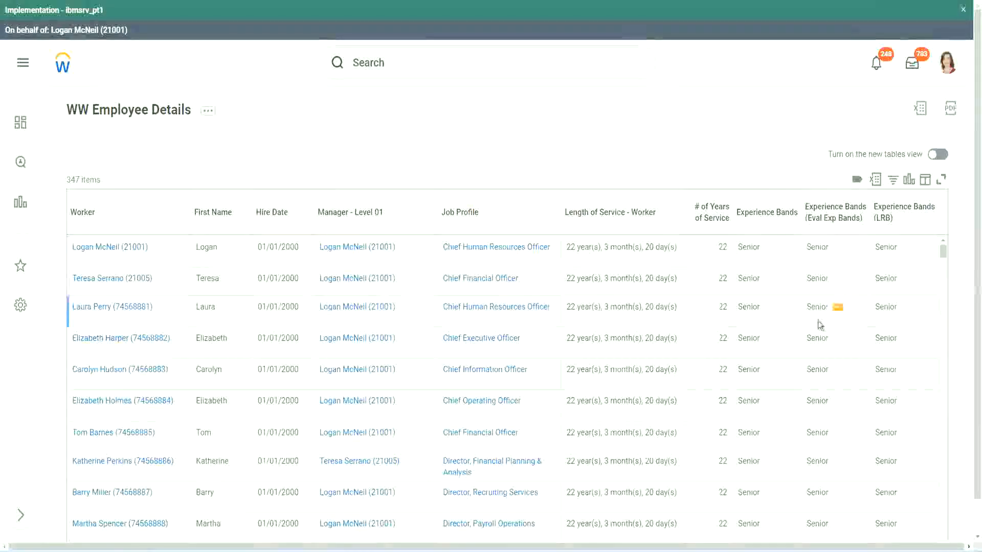
scroll(819, 322, down, 5)
scroll(816, 338, down, 3)
scroll(814, 350, down, 3)
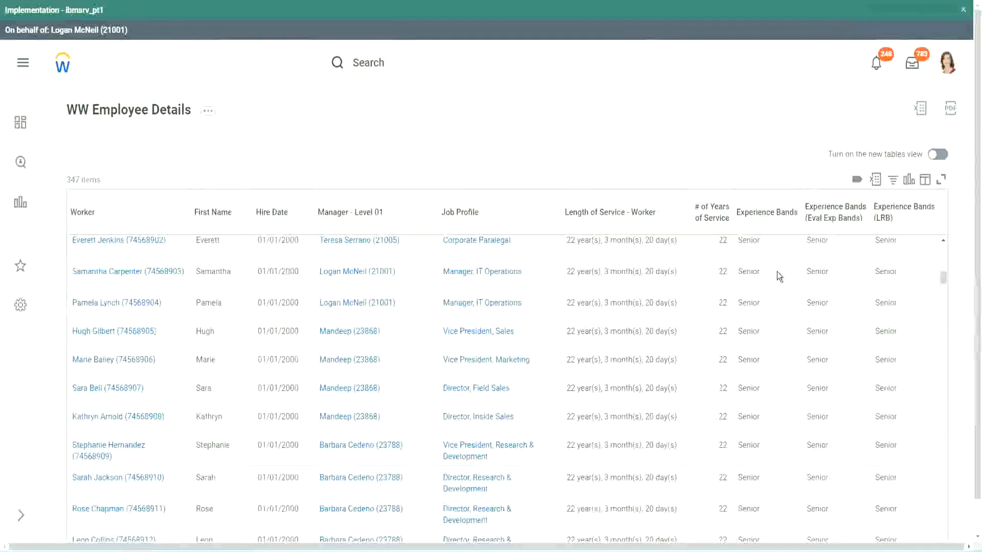
scroll(772, 419, down, 3)
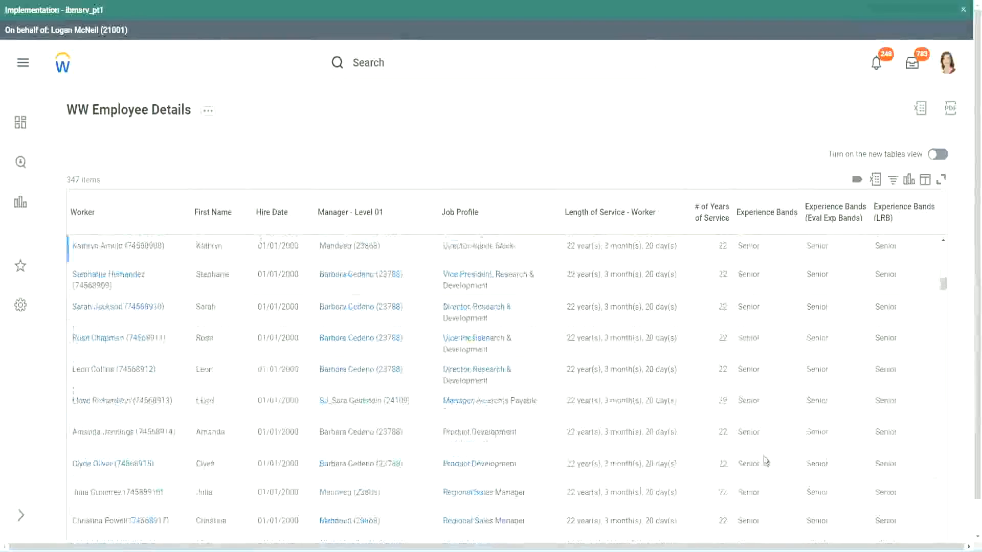
scroll(770, 367, down, 1)
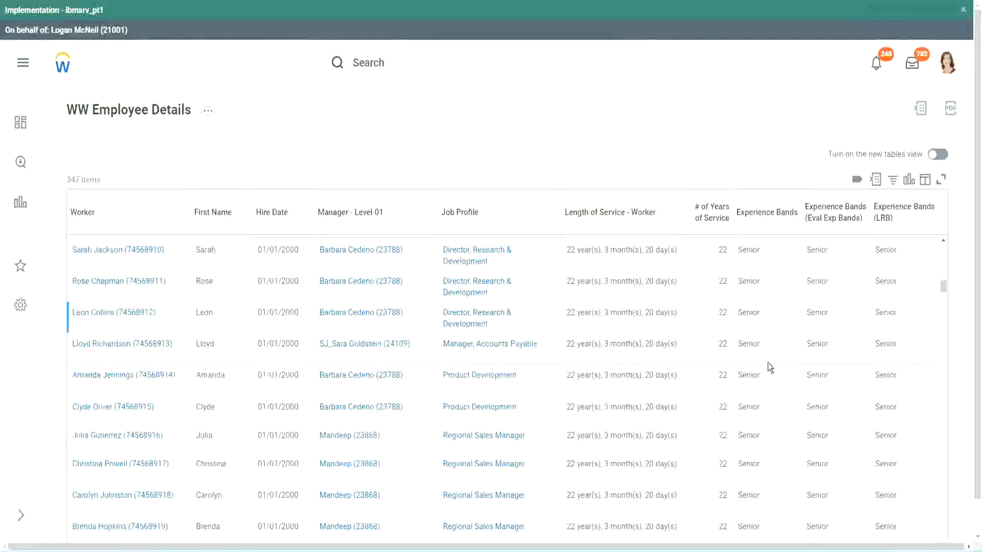